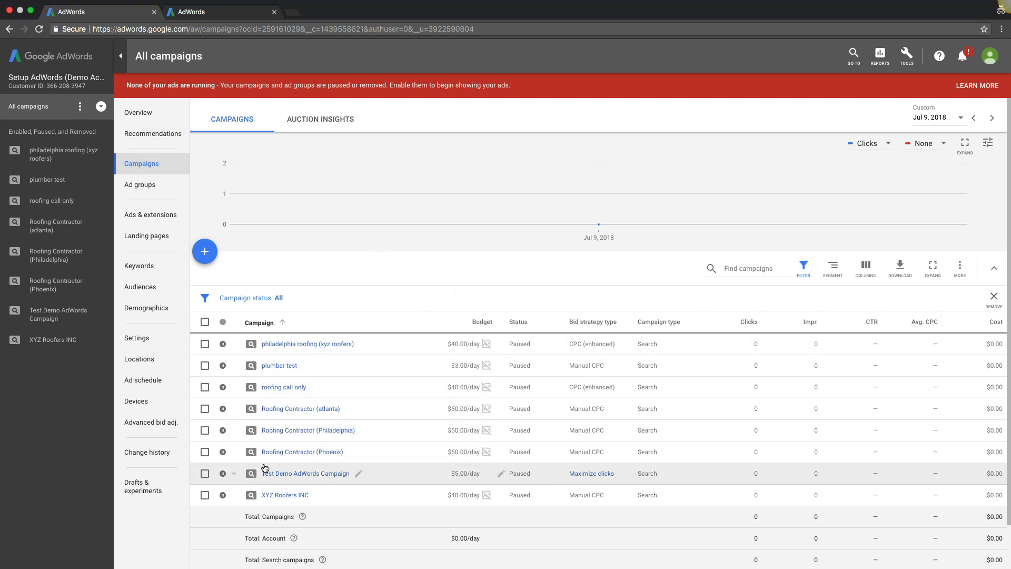
- Open the account's conversion tracking and start a new conversion action of the Website kind
{"action": "left_click", "coordinate": [902, 58]}
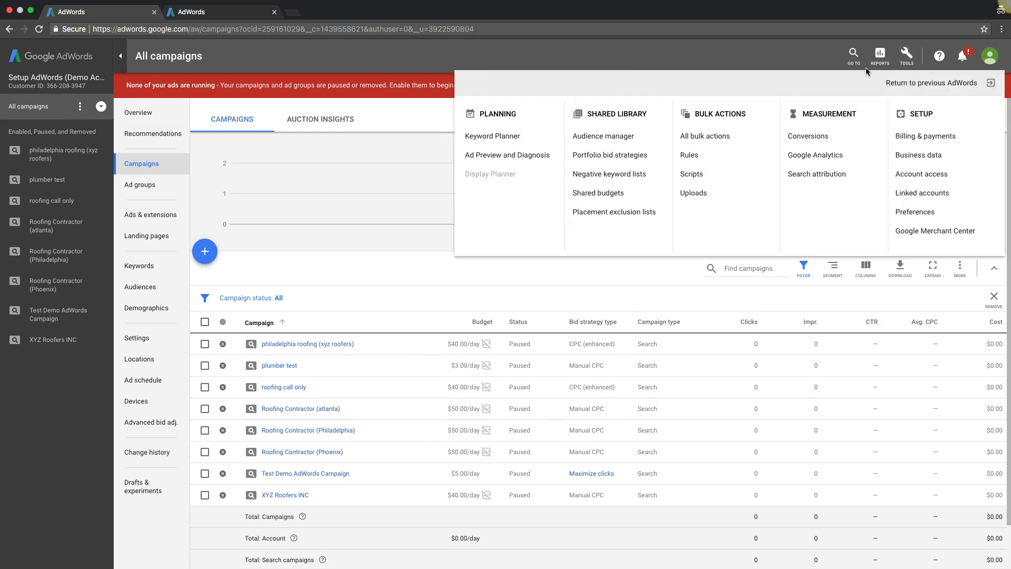
{"action": "left_click", "coordinate": [809, 138]}
{"action": "left_click", "coordinate": [108, 152]}
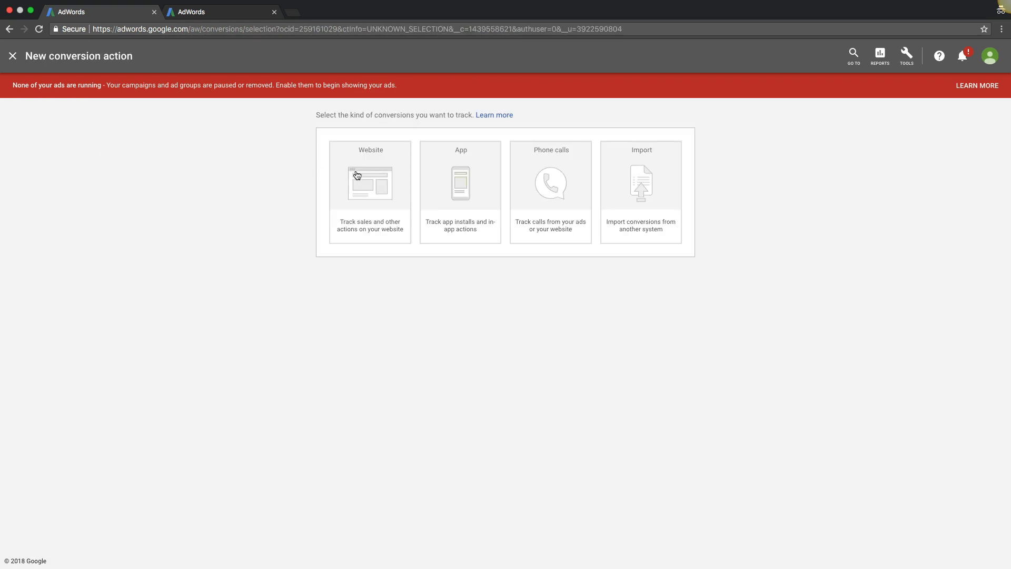
{"action": "left_click", "coordinate": [357, 180]}
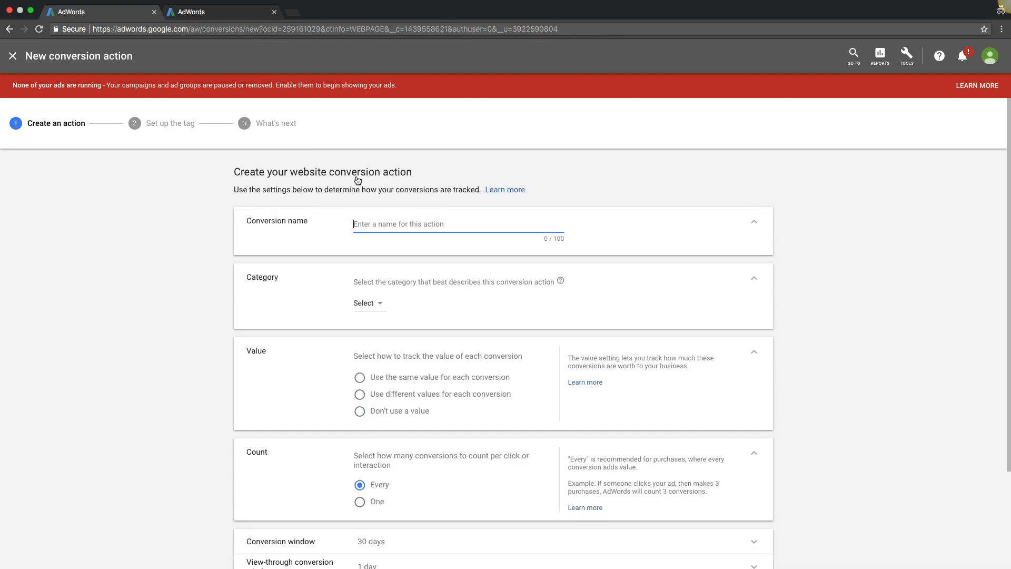
- Name the website conversion action "contact form subs" and set its category to Lead
{"action": "type", "text": "co"}
{"action": "left_click", "coordinate": [365, 303]}
{"action": "left_click", "coordinate": [372, 348]}
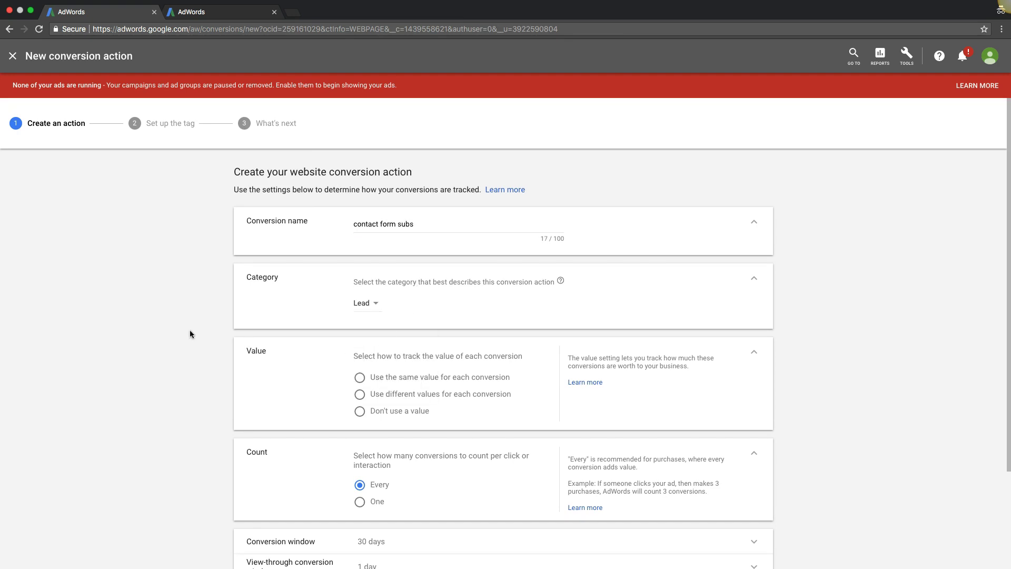
- Choose not to use a value, count one conversion per click, and create the conversion action
{"action": "scroll", "coordinate": [189, 329], "scroll_direction": "down", "scroll_amount": 3}
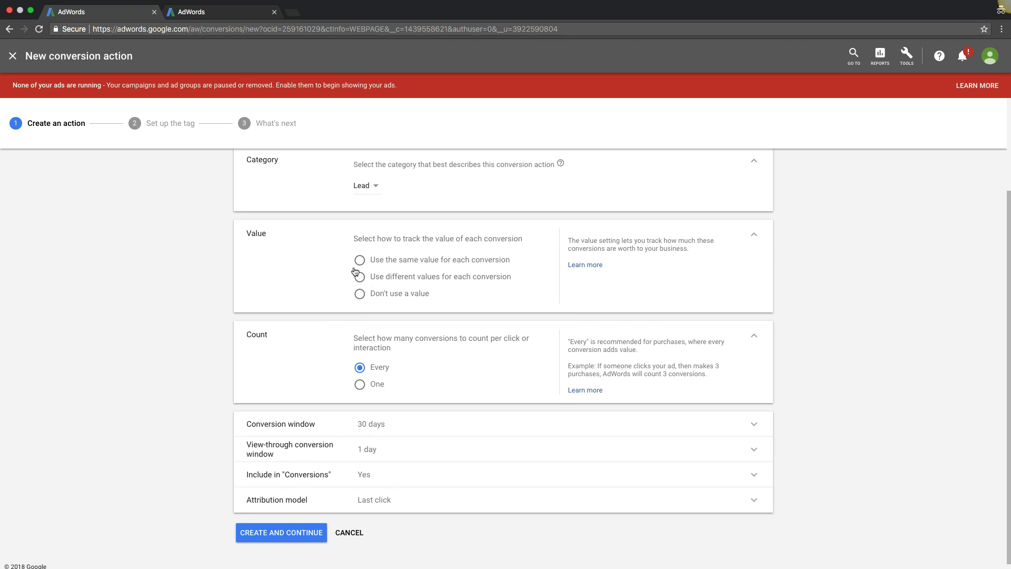
{"action": "left_click", "coordinate": [358, 294]}
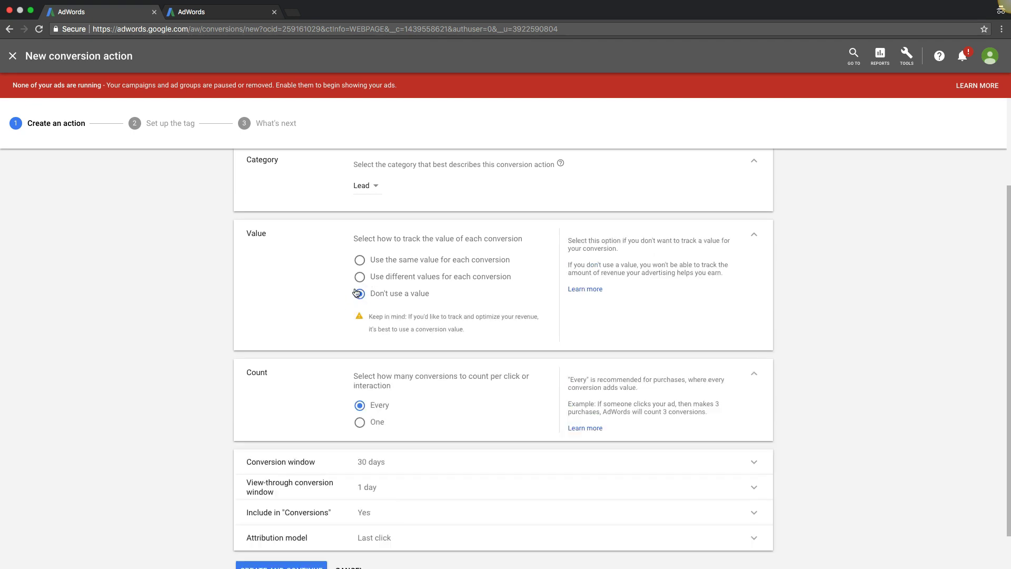
{"action": "scroll", "coordinate": [260, 318], "scroll_direction": "down", "scroll_amount": 1}
{"action": "left_click", "coordinate": [360, 379]}
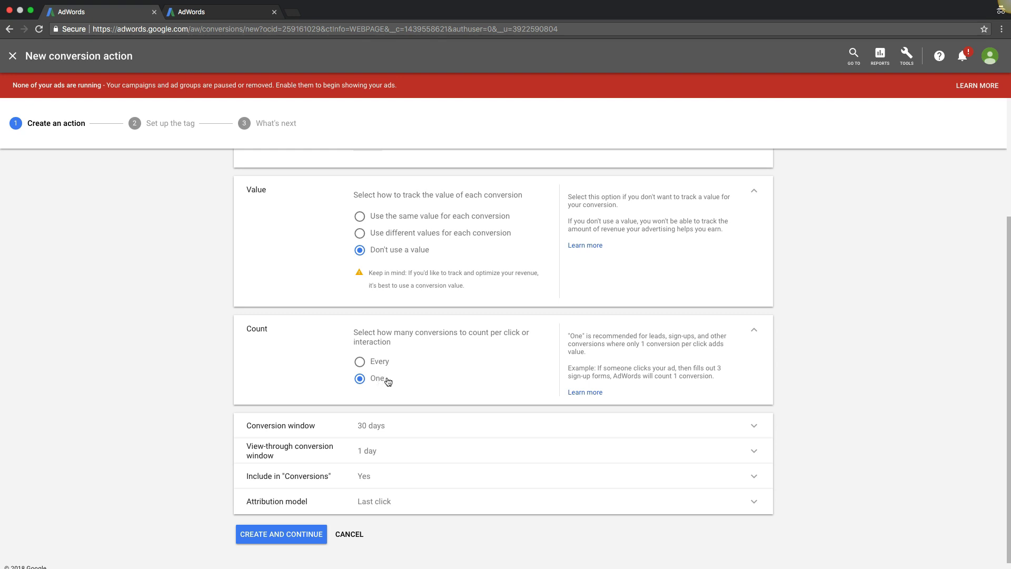
{"action": "scroll", "coordinate": [146, 365], "scroll_direction": "down", "scroll_amount": 1}
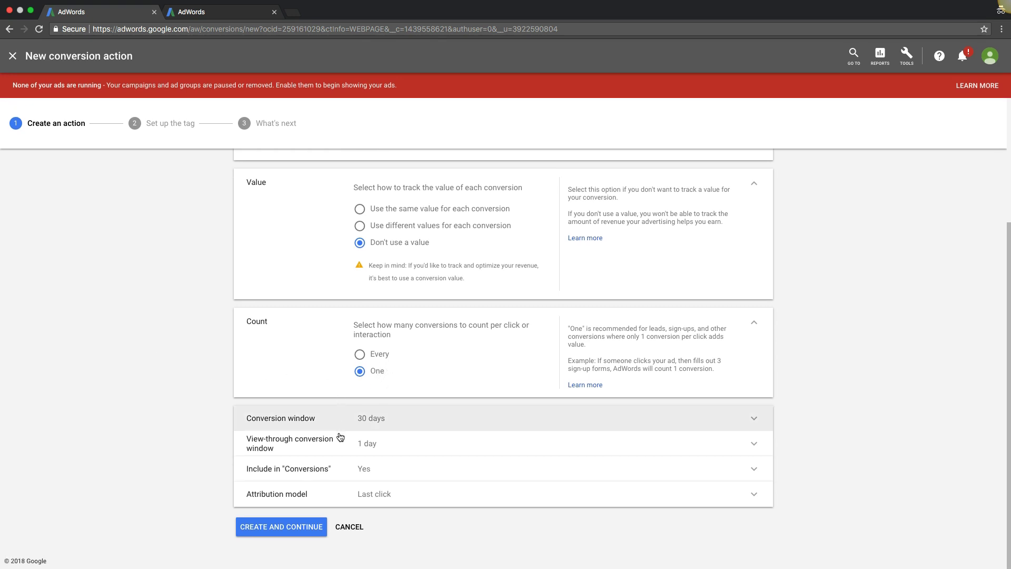
{"action": "left_click", "coordinate": [275, 528]}
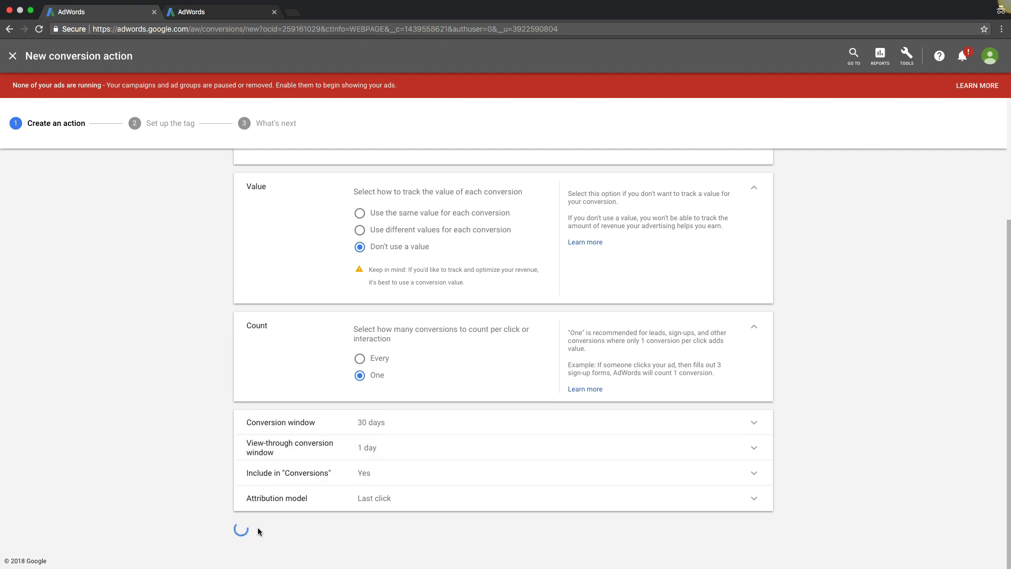
- Choose to install the tag yourself and highlight the global site tag code for review
{"action": "left_click", "coordinate": [392, 274]}
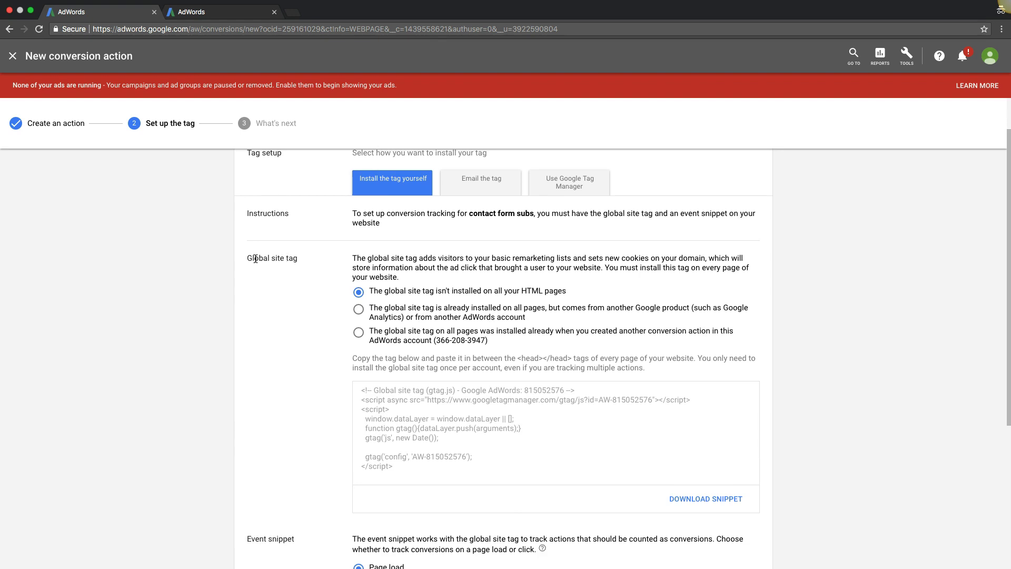
{"action": "scroll", "coordinate": [280, 301], "scroll_direction": "down", "scroll_amount": 3}
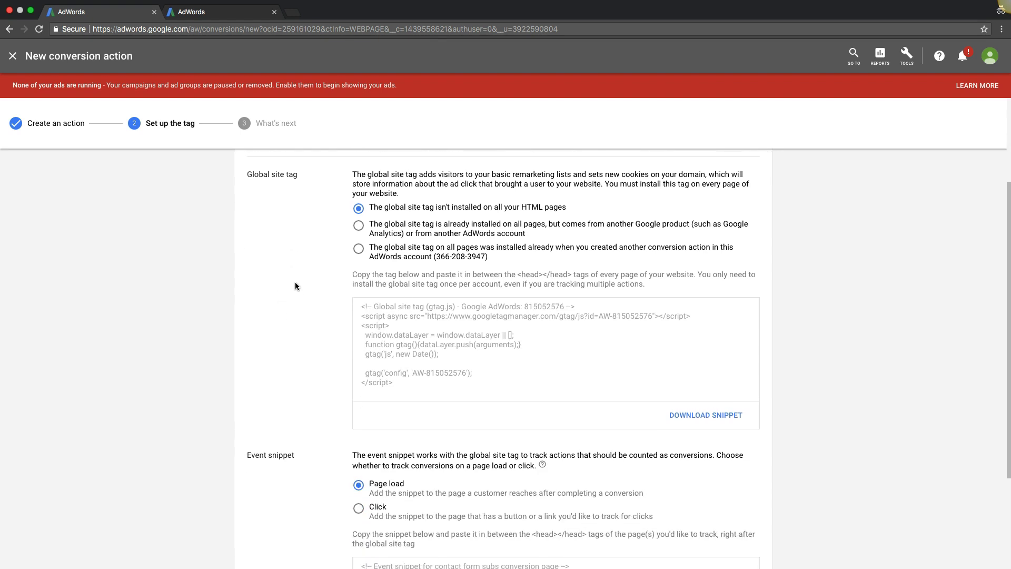
{"action": "left_click", "coordinate": [360, 306]}
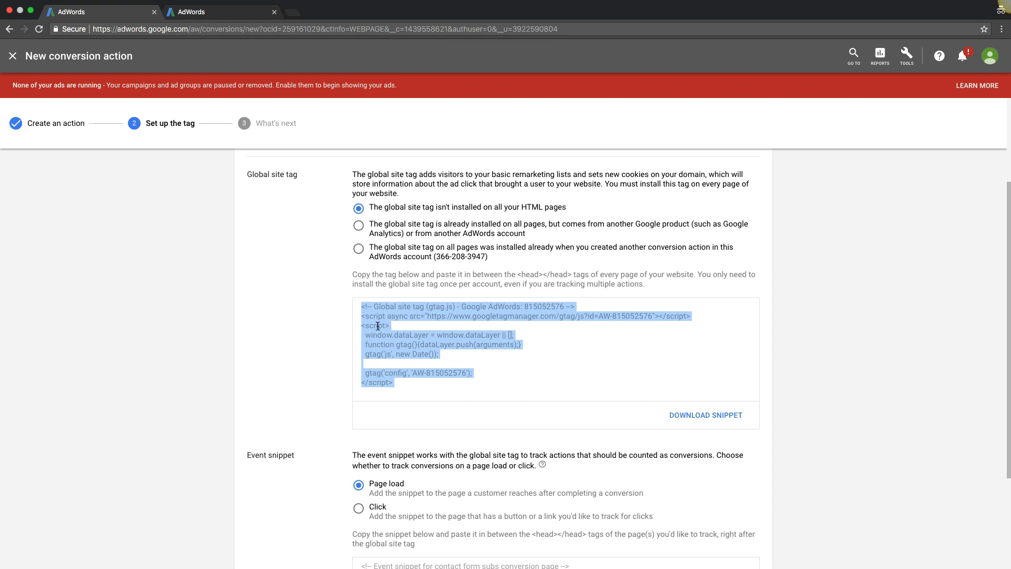
{"action": "left_click", "coordinate": [320, 300]}
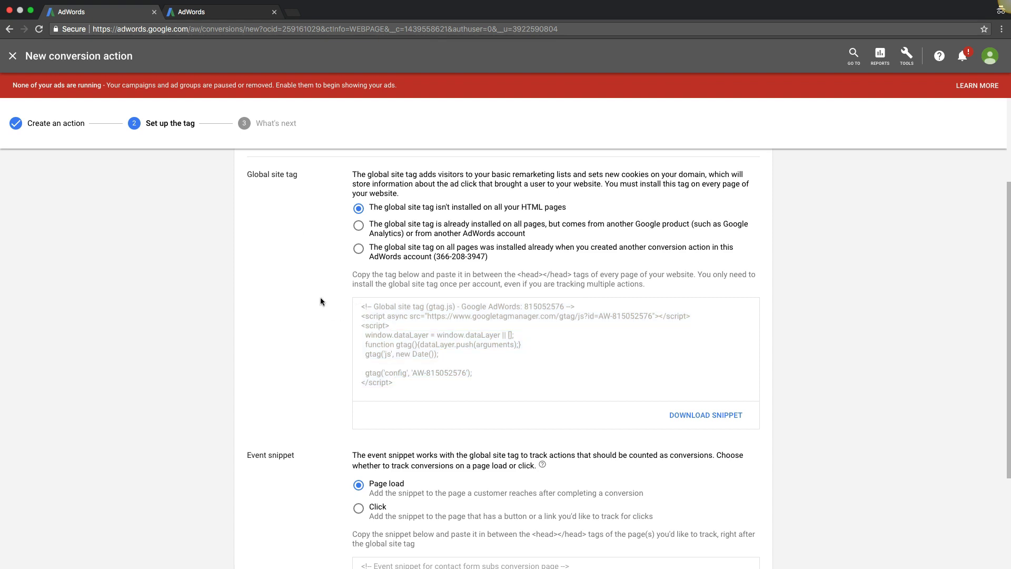
- Review the event snippet settings and highlight the snippet code for the contact form subs conversion page
{"action": "scroll", "coordinate": [248, 289], "scroll_direction": "down", "scroll_amount": 3}
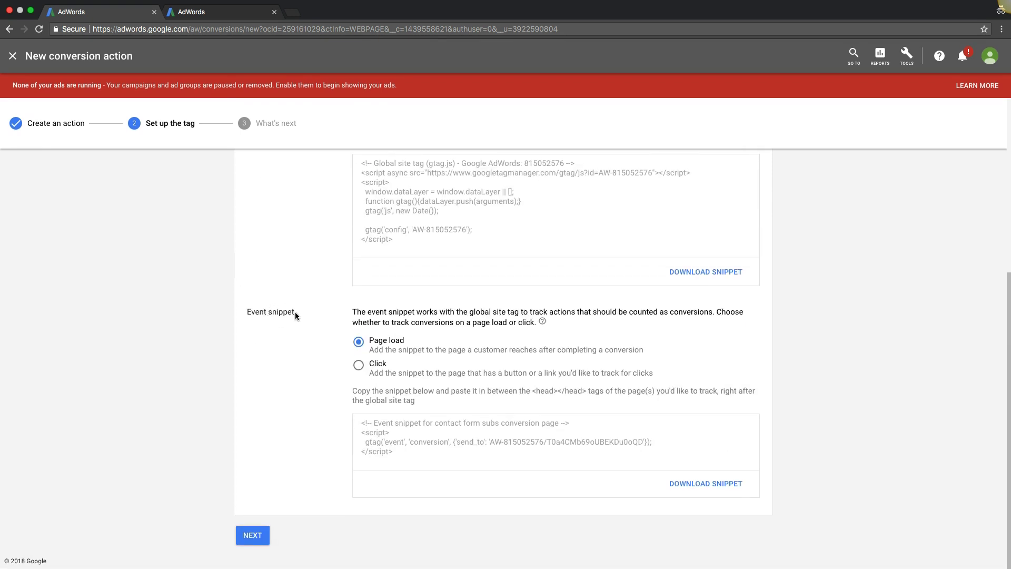
{"action": "left_click", "coordinate": [383, 426]}
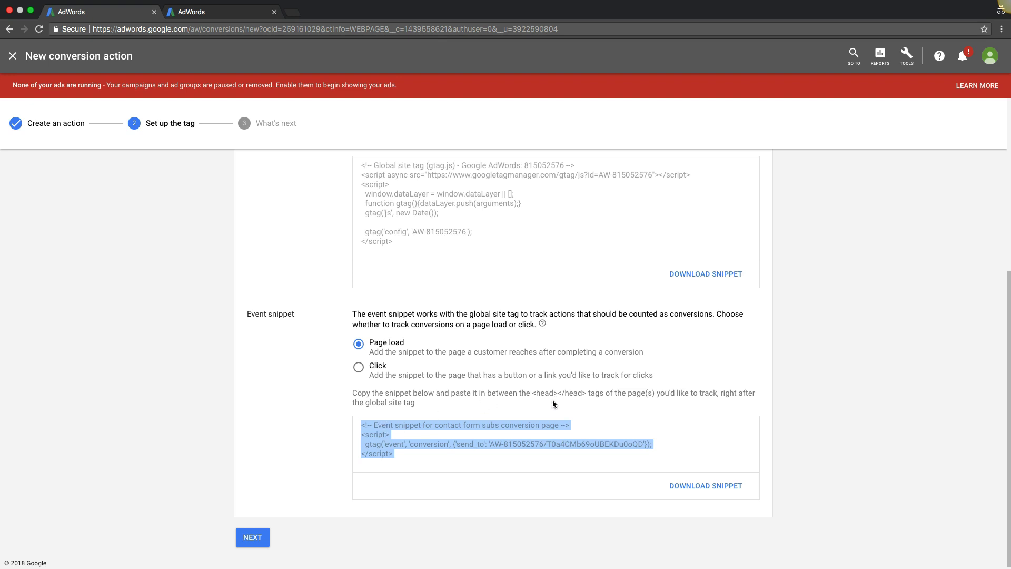
{"action": "left_click", "coordinate": [309, 409]}
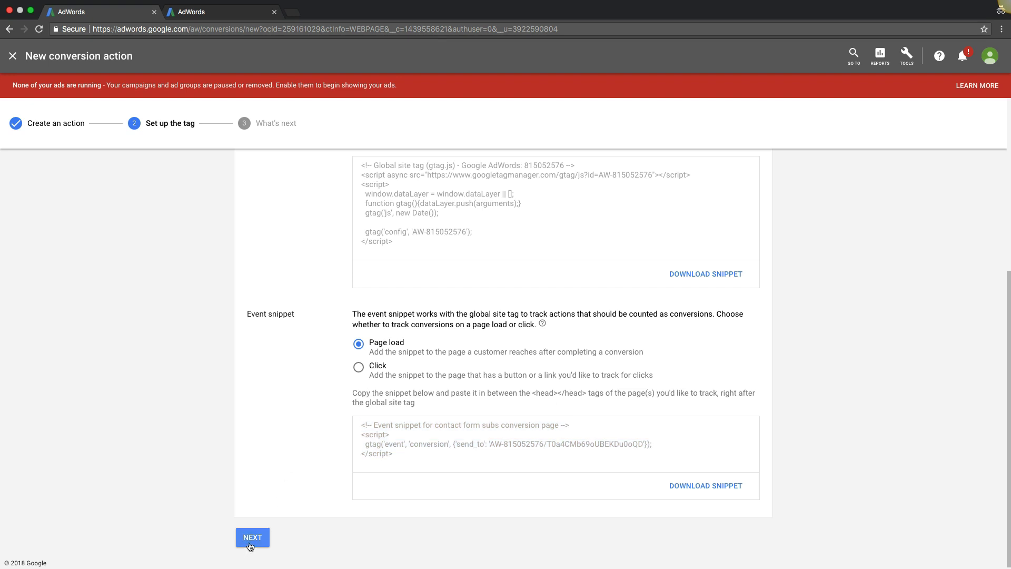
- Review the tag setup page once more, continue past it and finish the contact form subs conversion action
{"action": "scroll", "coordinate": [263, 338], "scroll_direction": "up", "scroll_amount": 5}
{"action": "scroll", "coordinate": [262, 343], "scroll_direction": "down", "scroll_amount": 1}
{"action": "scroll", "coordinate": [262, 342], "scroll_direction": "up", "scroll_amount": 1}
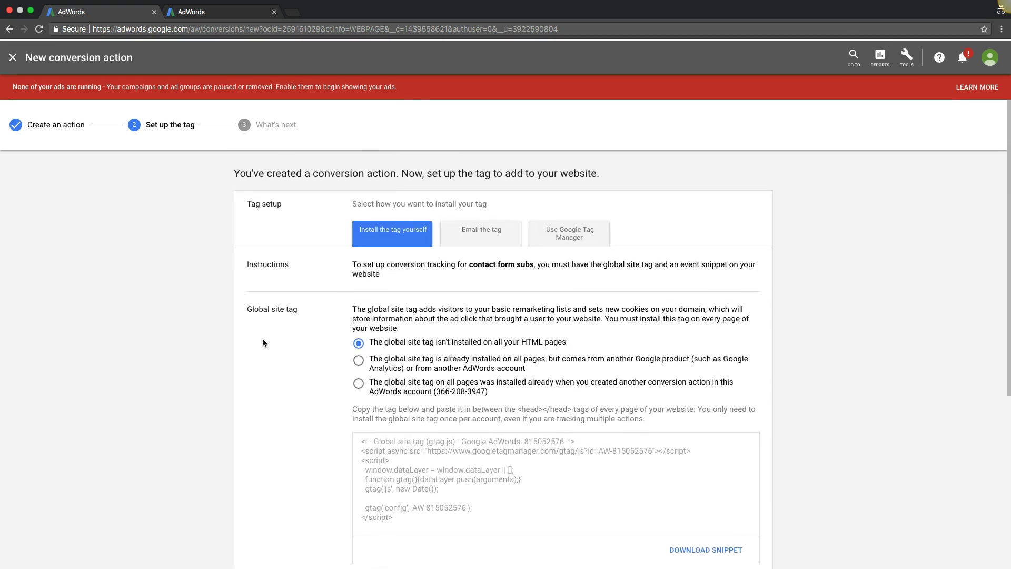
{"action": "scroll", "coordinate": [251, 337], "scroll_direction": "down", "scroll_amount": 5}
{"action": "left_click", "coordinate": [258, 536]}
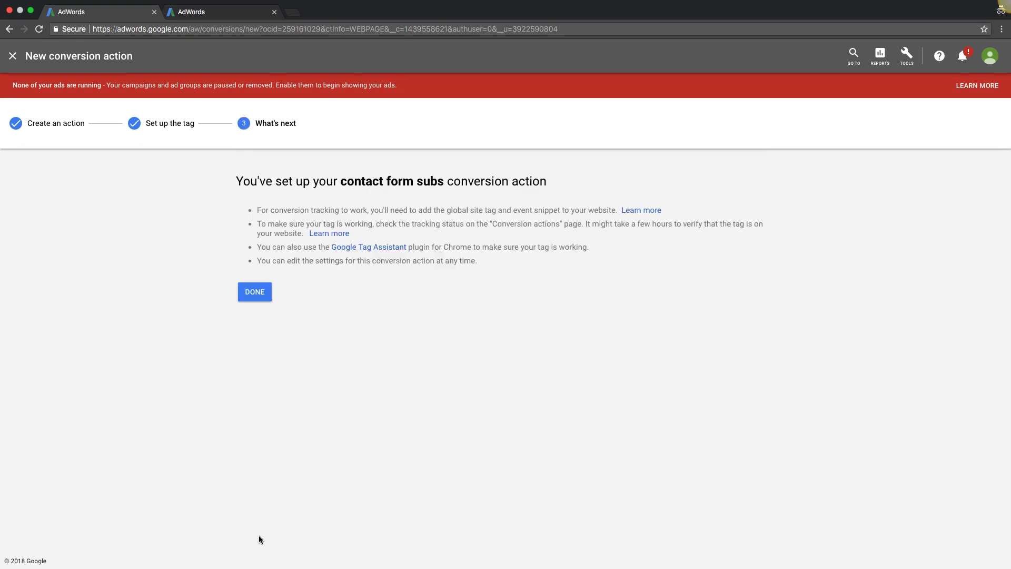
{"action": "left_click", "coordinate": [263, 294]}
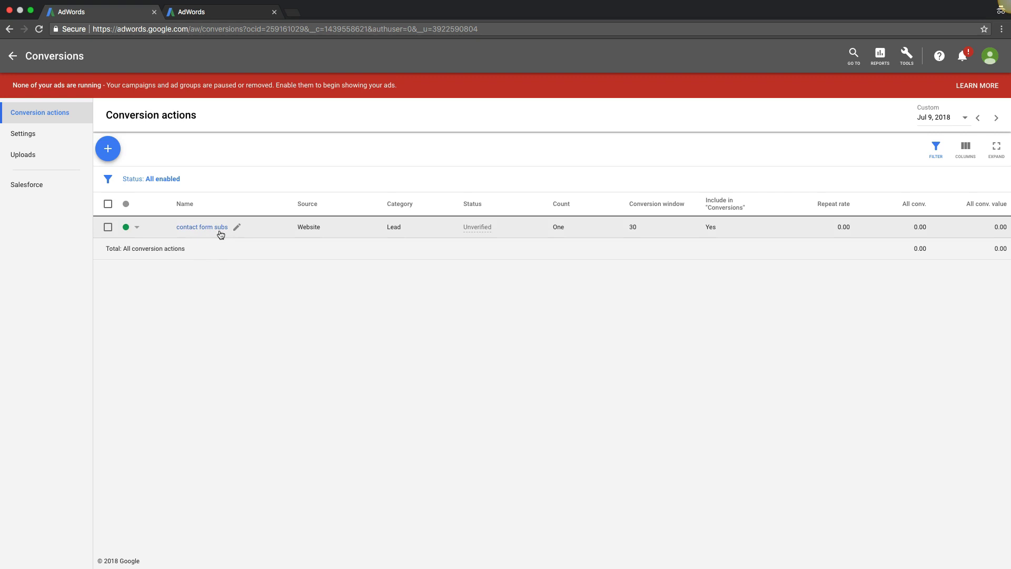
- Start a new phone call conversion action that tracks calls from ads using call extensions or call-only ads
{"action": "left_click", "coordinate": [112, 152]}
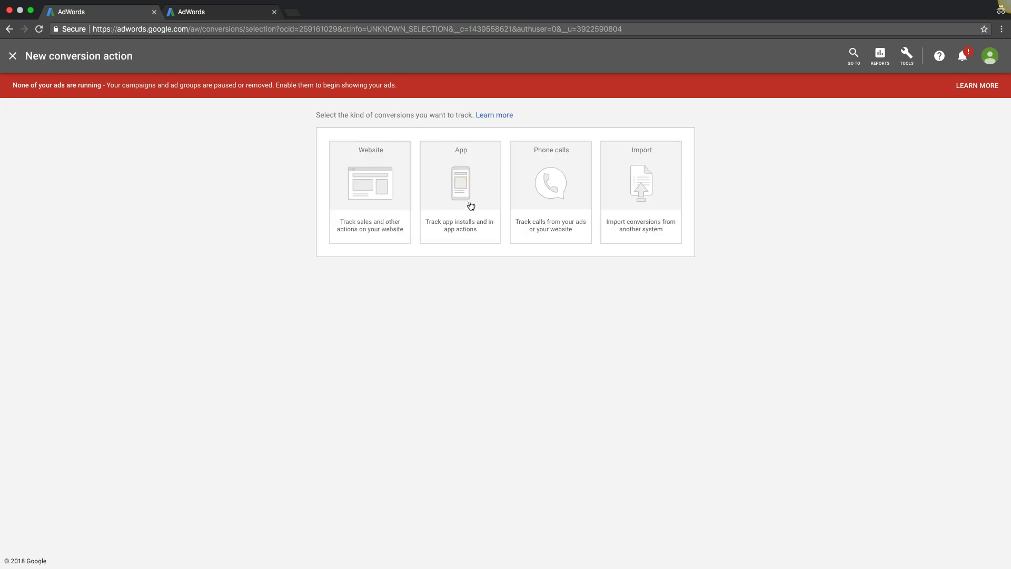
{"action": "left_click", "coordinate": [546, 200]}
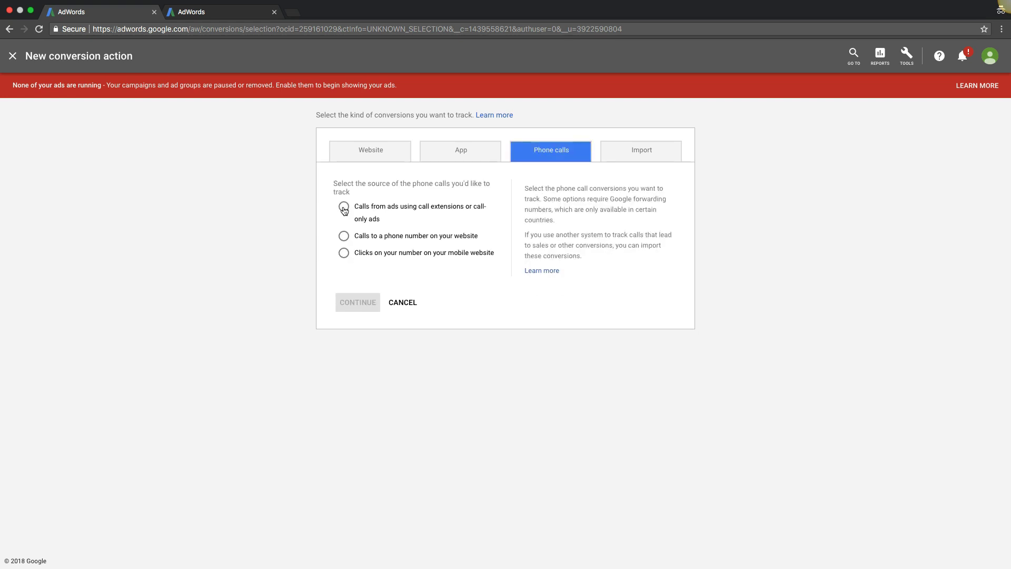
{"action": "left_click", "coordinate": [349, 208]}
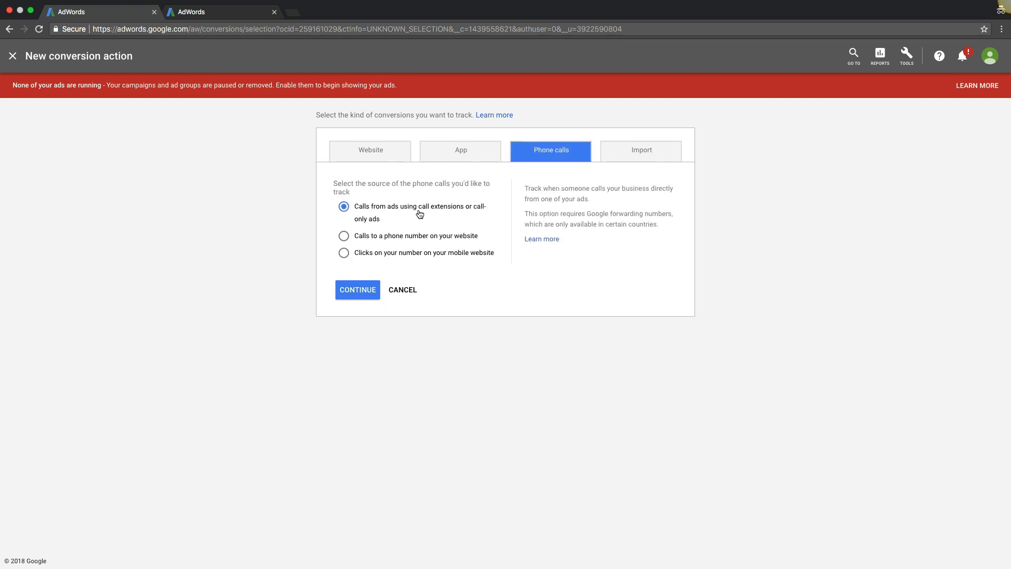
{"action": "left_click", "coordinate": [358, 290]}
- Name the phone call conversion action "call extension" and choose not to use a value
{"action": "type", "text": "ca"}
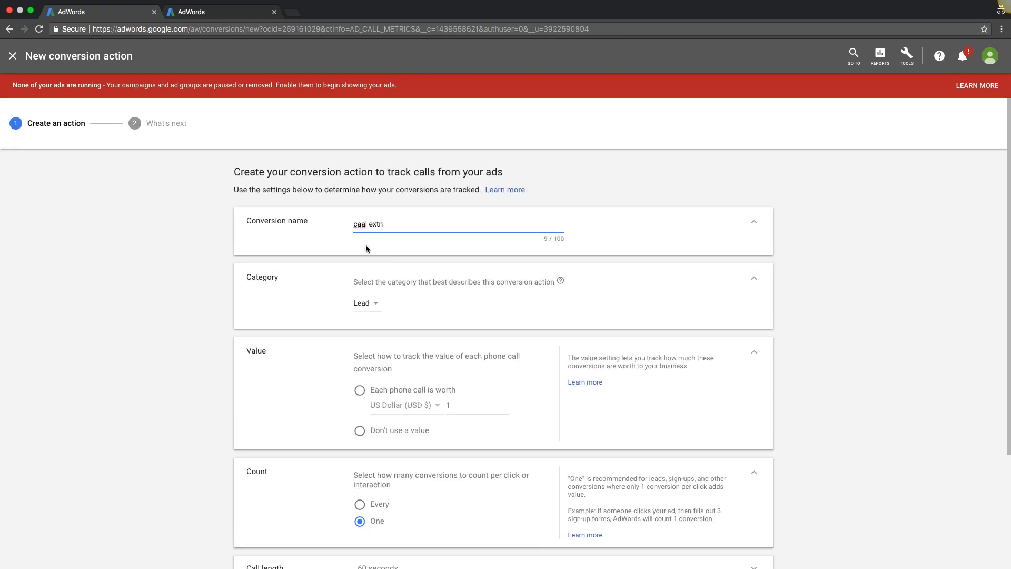
{"action": "type", "text": "al extension"}
{"action": "left_click", "coordinate": [365, 225]}
{"action": "key", "text": "BackSpace"}
{"action": "type", "text": "l"}
{"action": "scroll", "coordinate": [227, 350], "scroll_direction": "down", "scroll_amount": 3}
{"action": "left_click", "coordinate": [359, 333]}
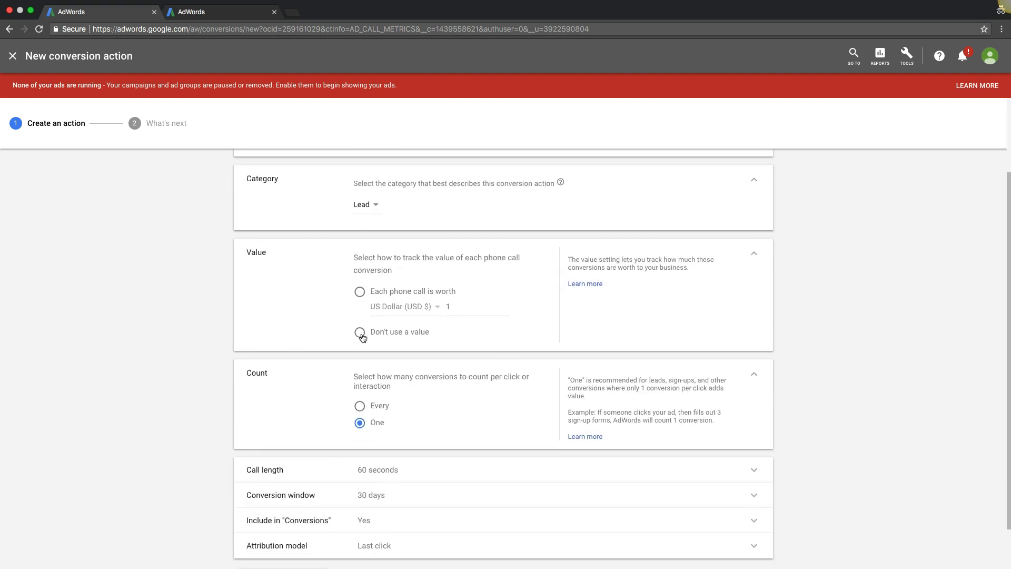
- Set the minimum call length to 25 seconds and submit the conversion action
{"action": "scroll", "coordinate": [189, 335], "scroll_direction": "down", "scroll_amount": 3}
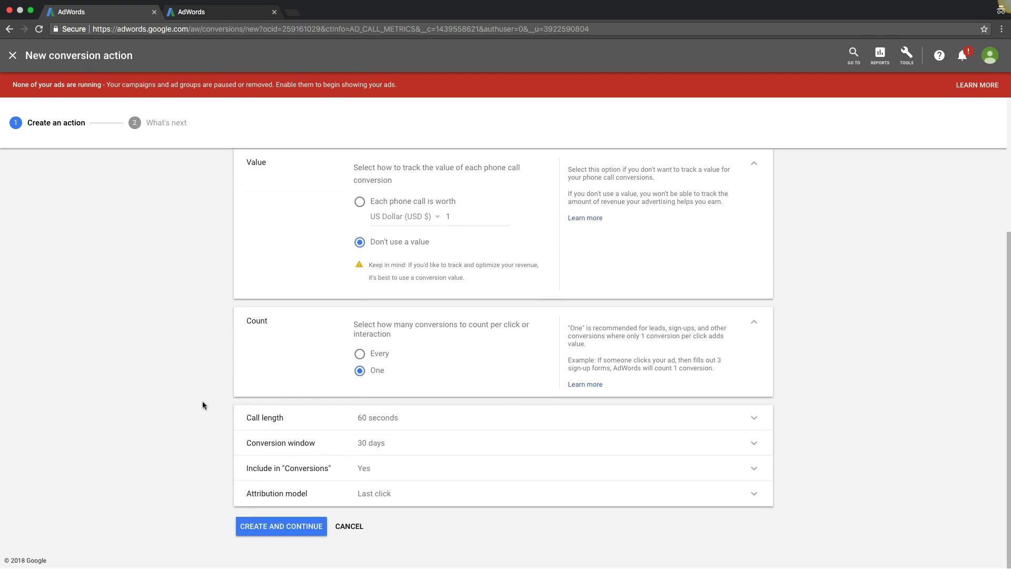
{"action": "left_click", "coordinate": [285, 419]}
{"action": "scroll", "coordinate": [280, 430], "scroll_direction": "down", "scroll_amount": 2}
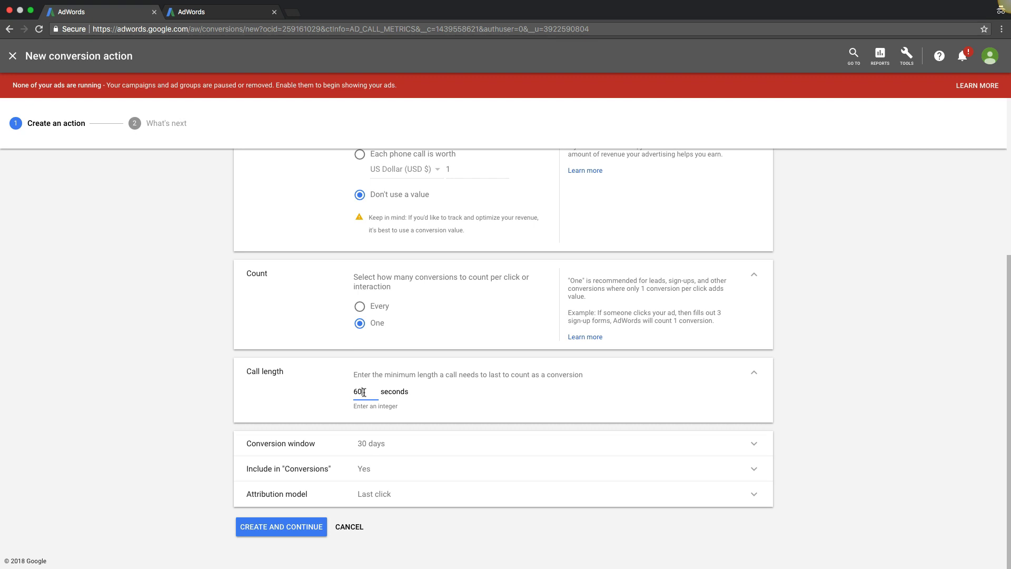
{"action": "left_click_drag", "start_coordinate": [365, 392], "coordinate": [353, 394]}
{"action": "left_click", "coordinate": [218, 376]}
{"action": "left_click", "coordinate": [266, 528]}
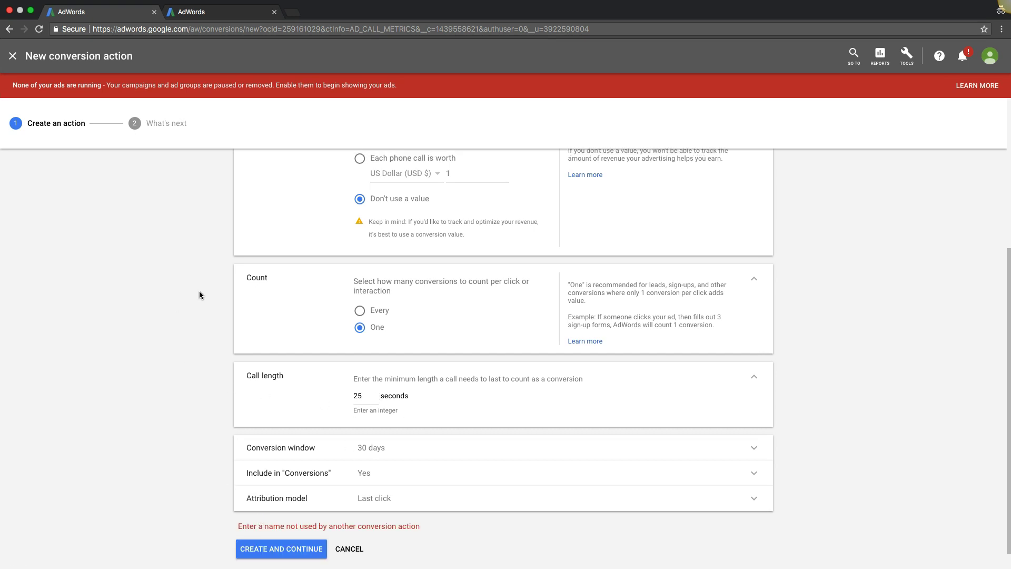
- Change the conversion name to "call extensions", create the action and finish its setup
{"action": "scroll", "coordinate": [211, 290], "scroll_direction": "up", "scroll_amount": 5}
{"action": "left_click", "coordinate": [414, 224]}
{"action": "type", "text": "2"}
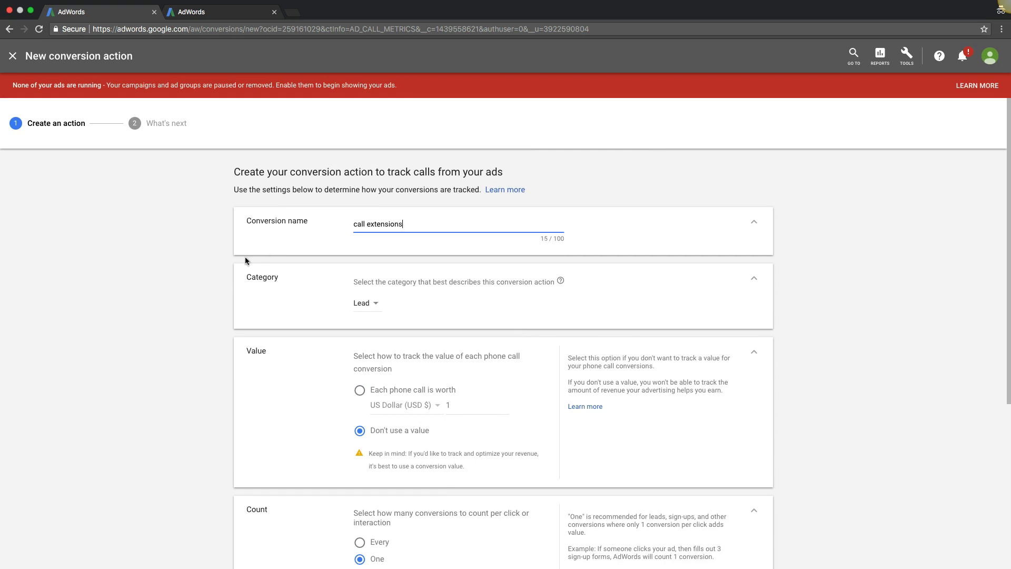
{"action": "scroll", "coordinate": [253, 258], "scroll_direction": "down", "scroll_amount": 5}
{"action": "left_click", "coordinate": [326, 529]}
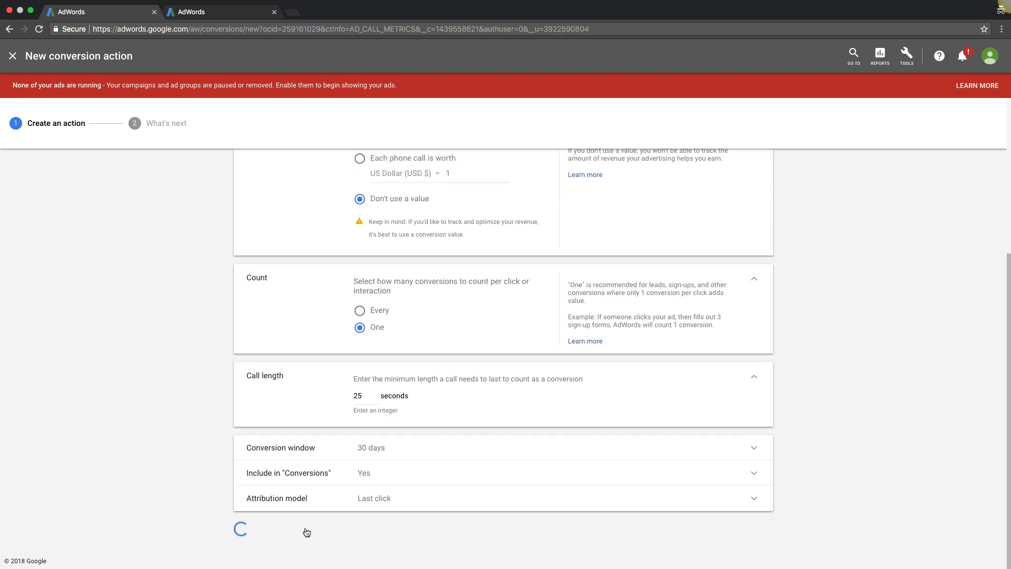
{"action": "left_click", "coordinate": [254, 276]}
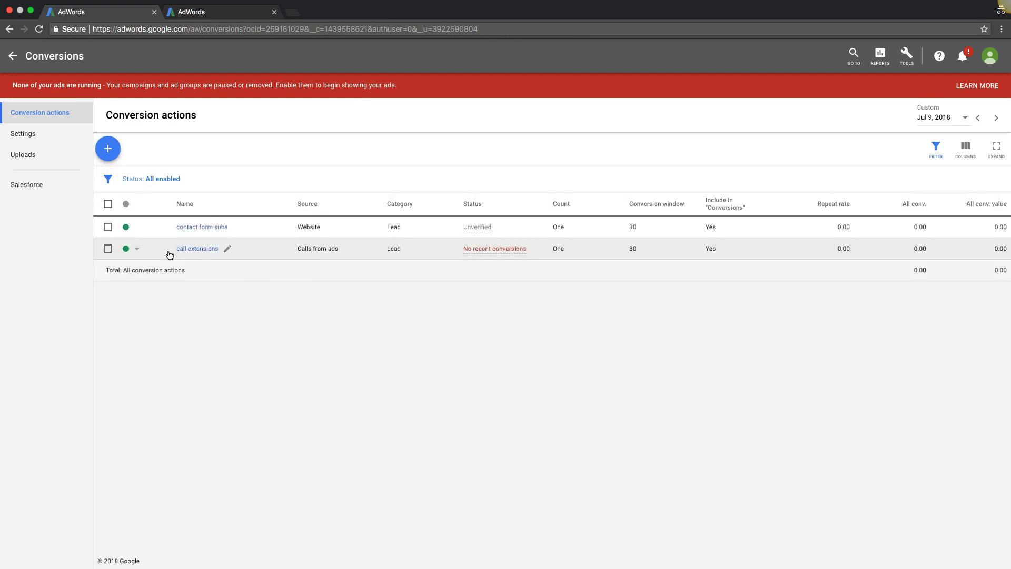
- Open the extensions of the philadelphia roofing (xyz roofers) campaign, filtered to the Call extension type
{"action": "left_click", "coordinate": [13, 58]}
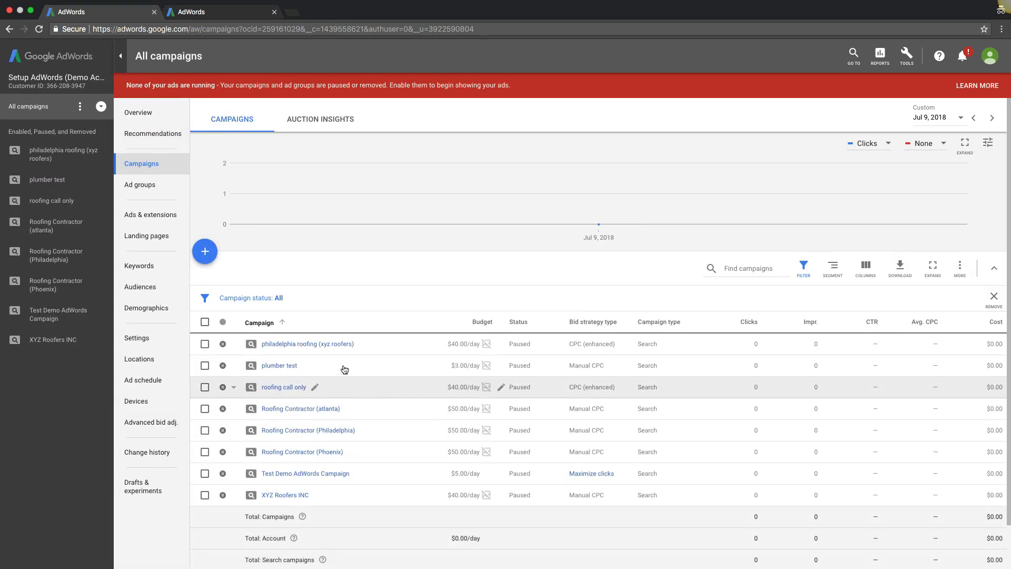
{"action": "left_click", "coordinate": [320, 344]}
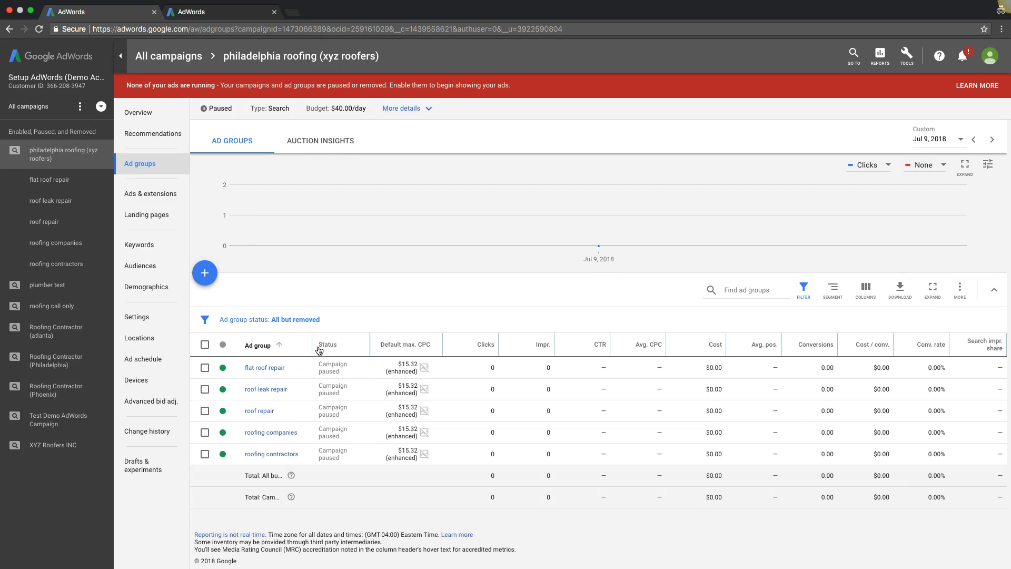
{"action": "left_click", "coordinate": [143, 196]}
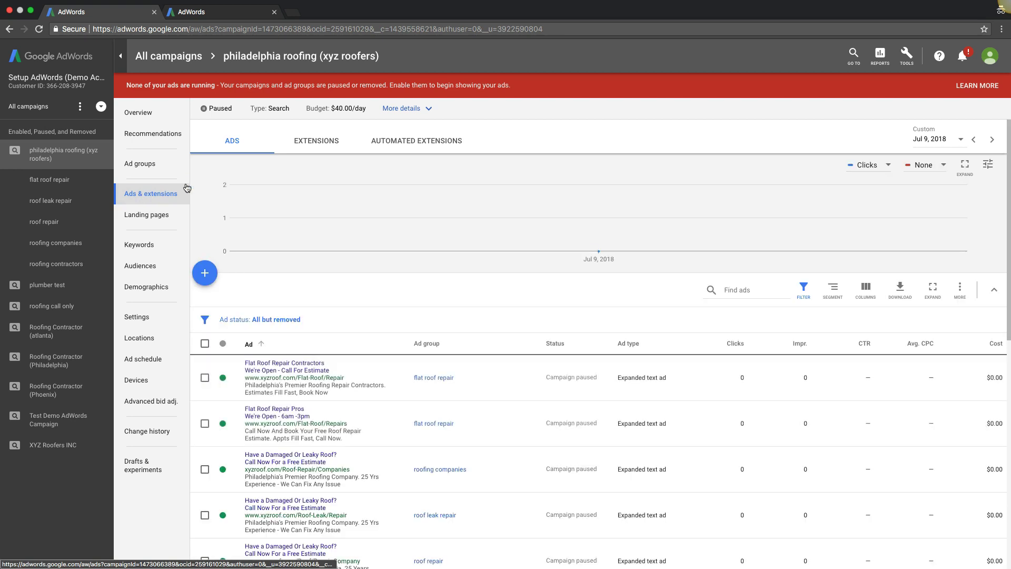
{"action": "left_click", "coordinate": [295, 144]}
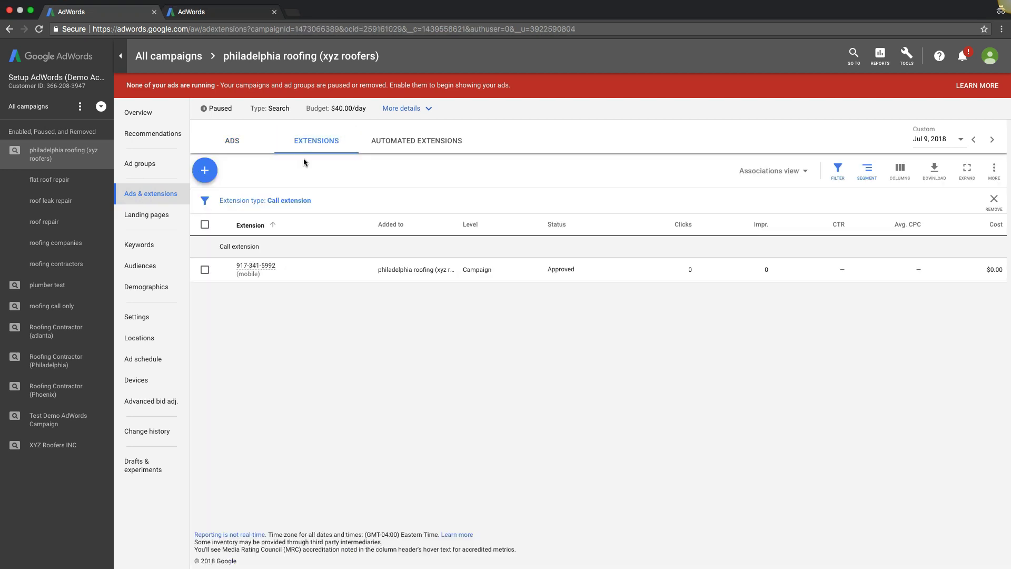
{"action": "left_click", "coordinate": [259, 204]}
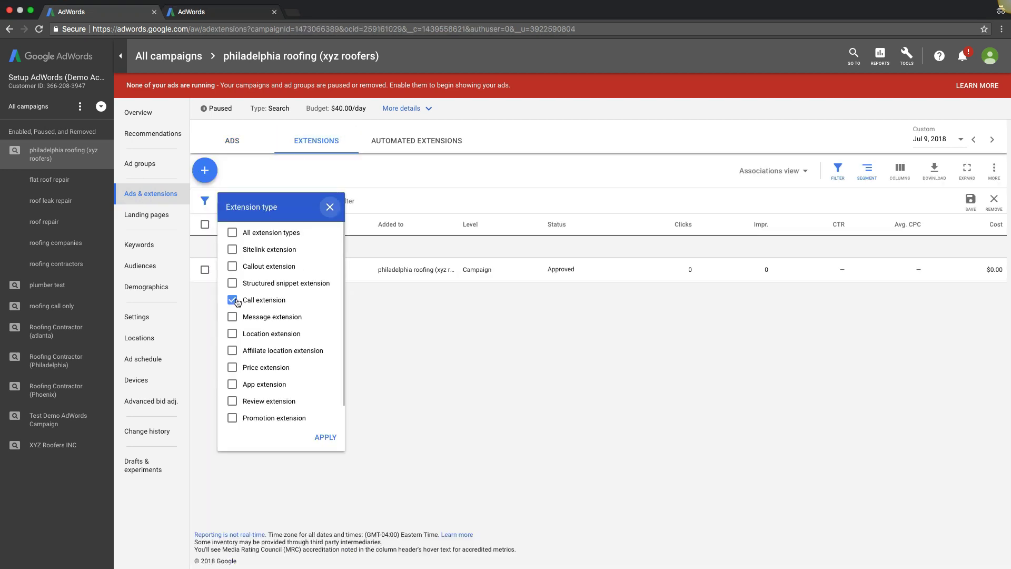
{"action": "left_click", "coordinate": [329, 437]}
- Start a new call extension for this campaign with conversions counted as "call extensions", and cancel it without saving
{"action": "left_click", "coordinate": [205, 171]}
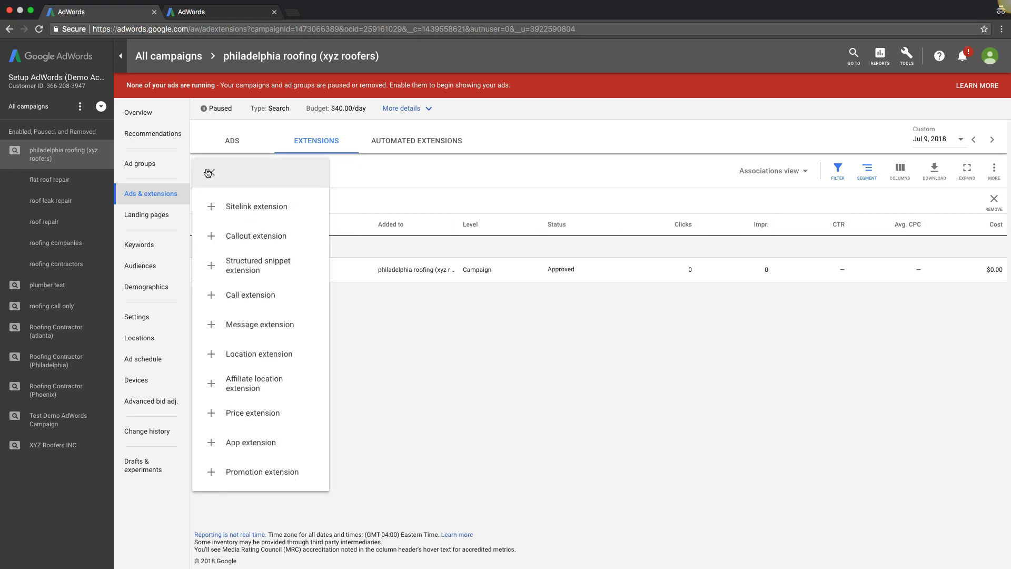
{"action": "left_click", "coordinate": [253, 301]}
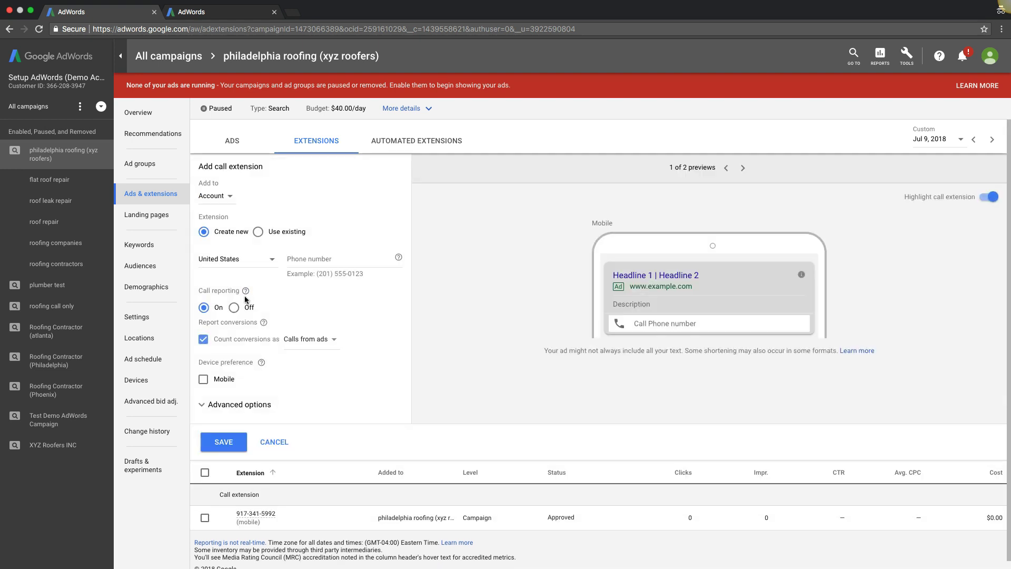
{"action": "left_click", "coordinate": [226, 205]}
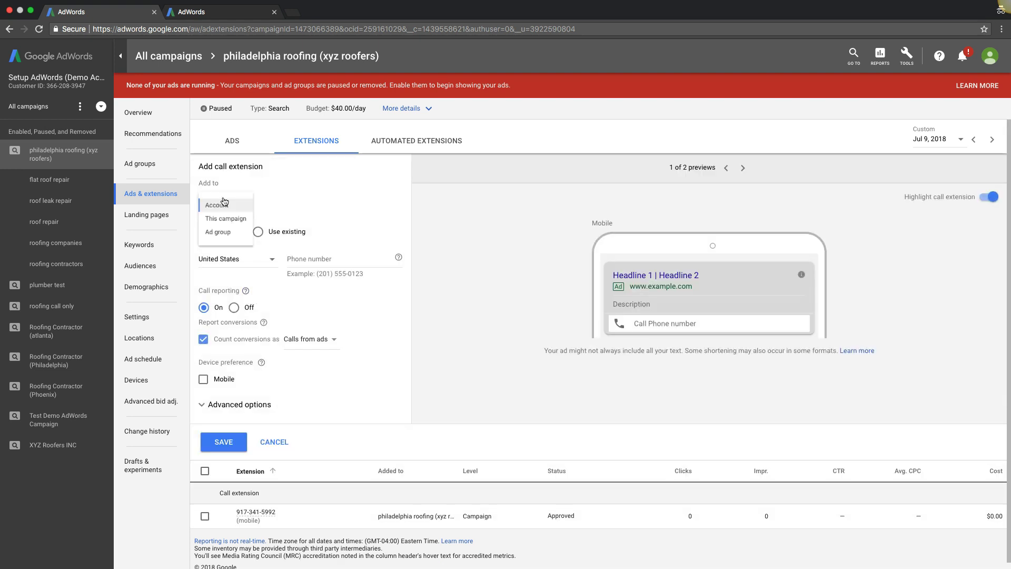
{"action": "left_click", "coordinate": [227, 229]}
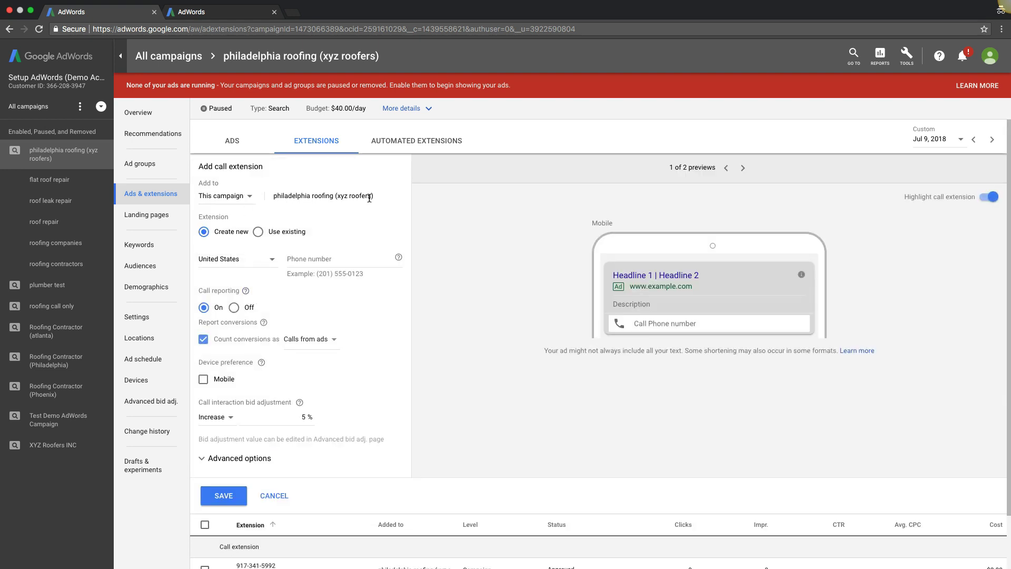
{"action": "left_click", "coordinate": [304, 258]}
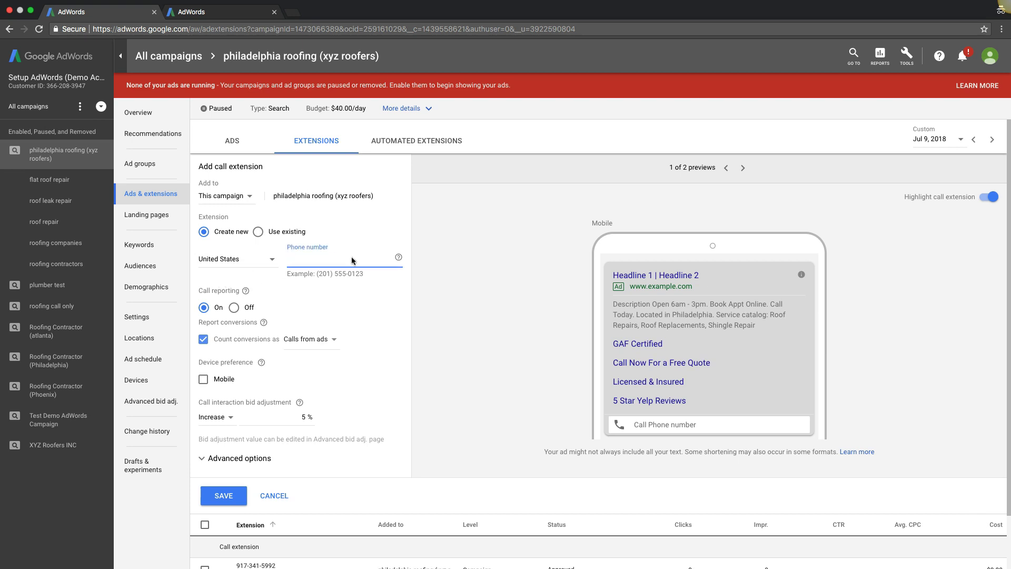
{"action": "left_click", "coordinate": [204, 342]}
{"action": "left_click", "coordinate": [203, 341]}
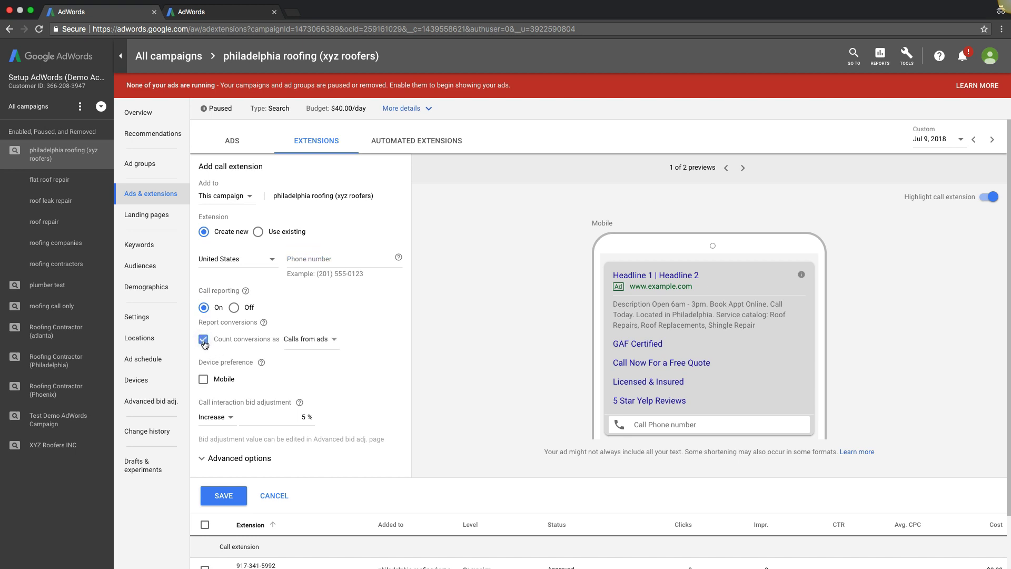
{"action": "left_click", "coordinate": [295, 341]}
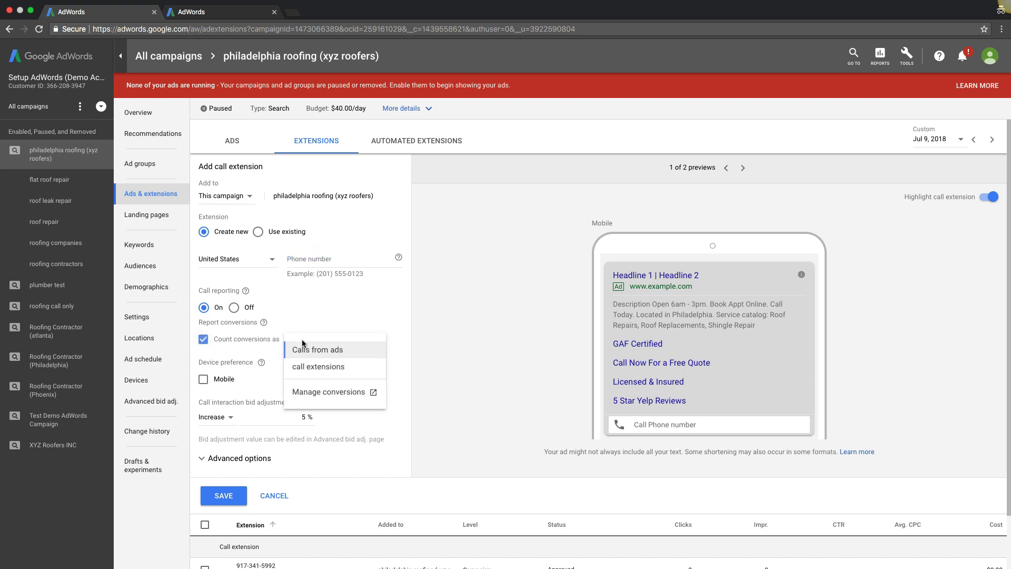
{"action": "left_click", "coordinate": [324, 372]}
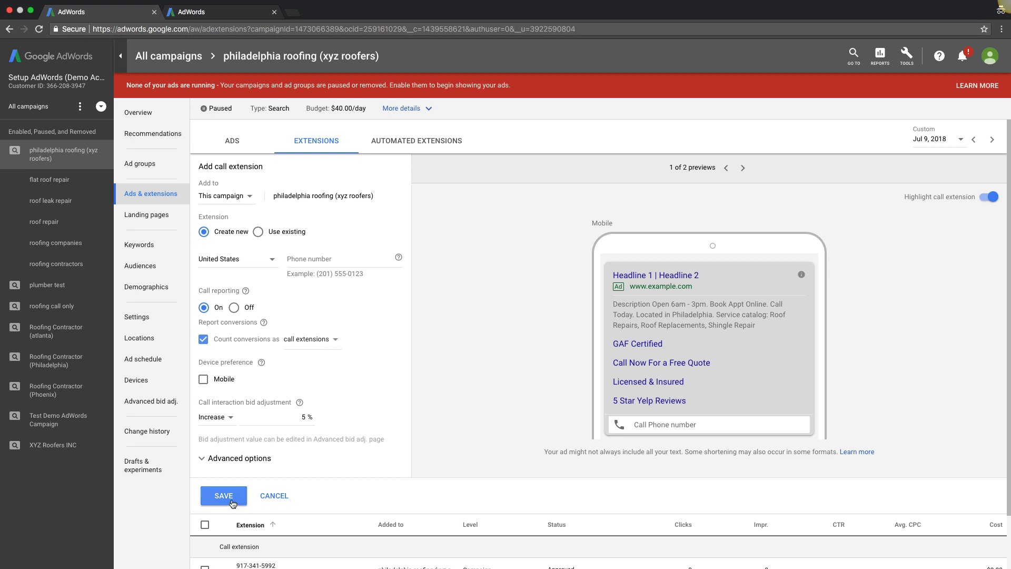
{"action": "left_click", "coordinate": [271, 495]}
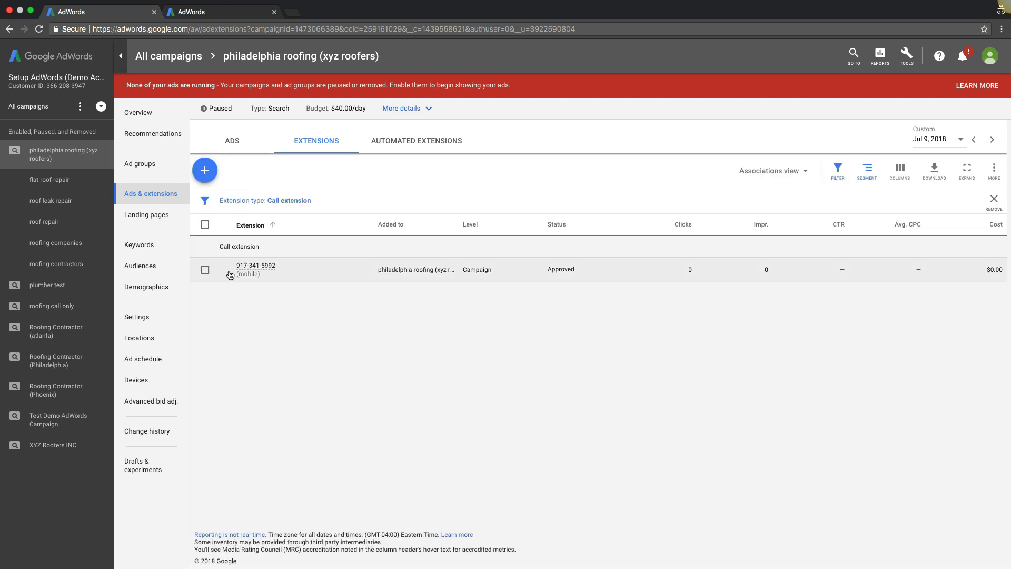
- Check which conversion action the campaign's existing mobile call extension counts, and close its settings without saving
{"action": "left_click", "coordinate": [255, 274]}
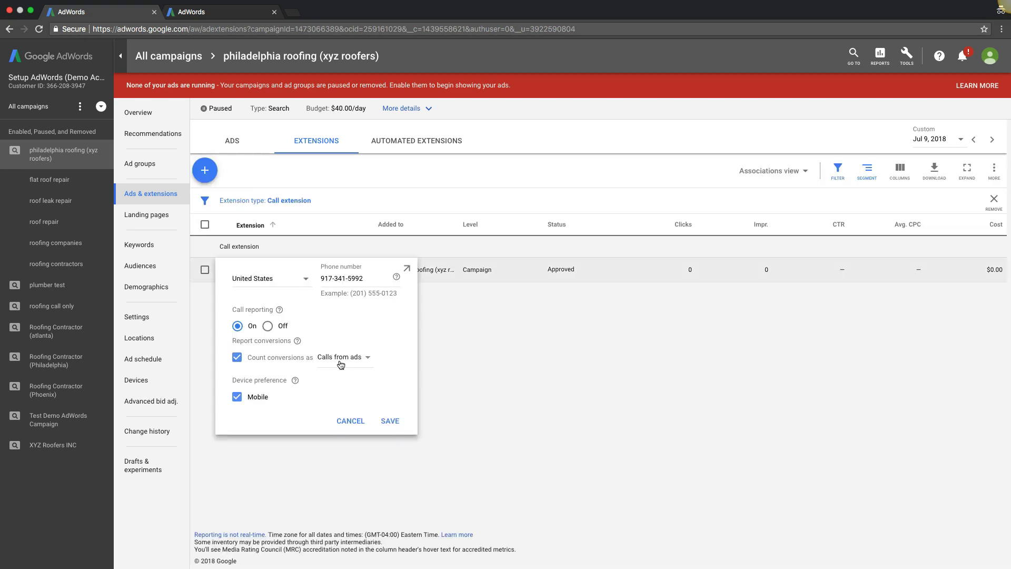
{"action": "left_click", "coordinate": [343, 361]}
{"action": "left_click", "coordinate": [283, 402]}
{"action": "left_click", "coordinate": [350, 421]}
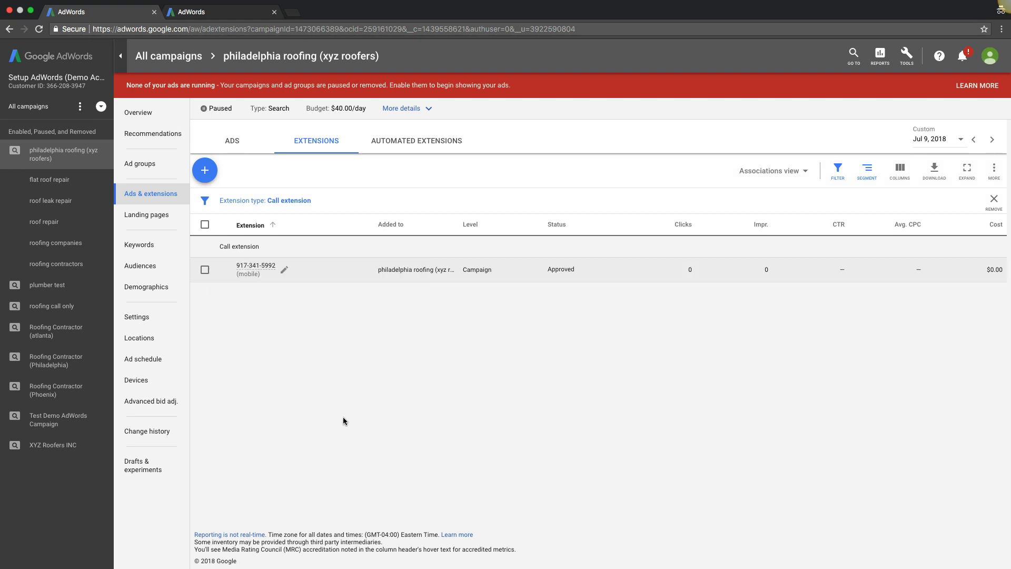
- Start a new phone call conversion action that tracks calls to a phone number on the website
{"action": "left_click", "coordinate": [907, 64]}
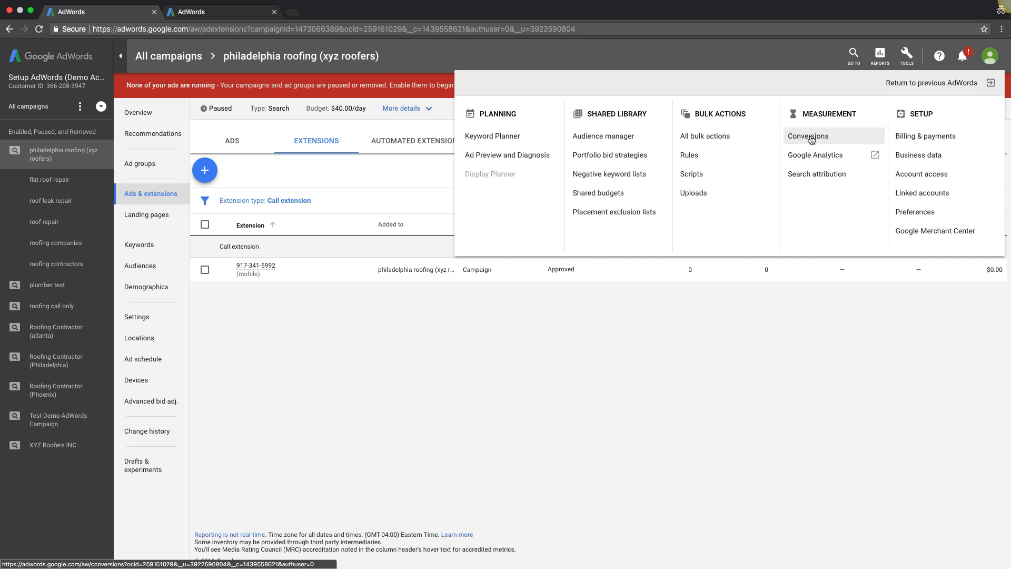
{"action": "left_click", "coordinate": [811, 138]}
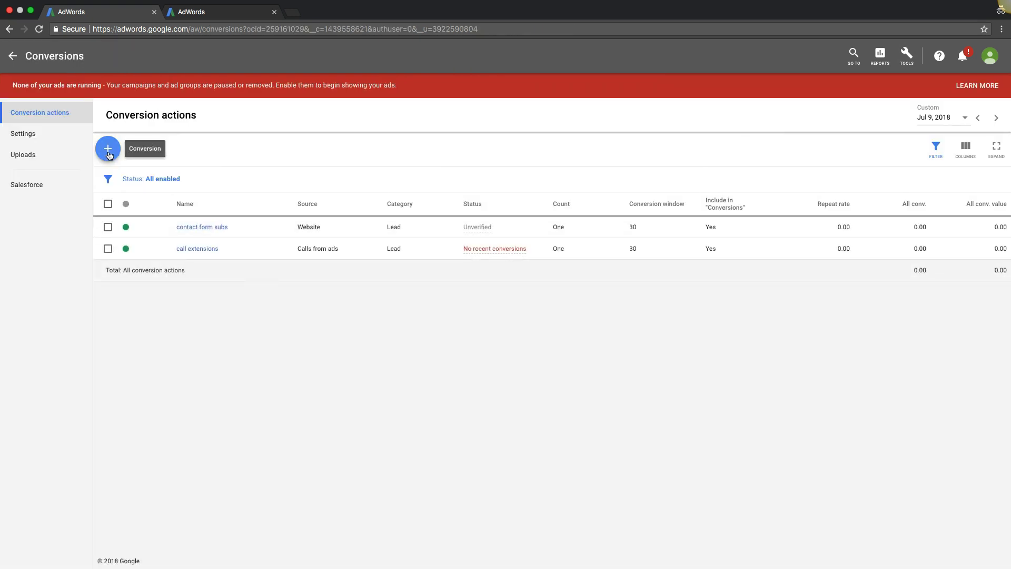
{"action": "left_click", "coordinate": [109, 151]}
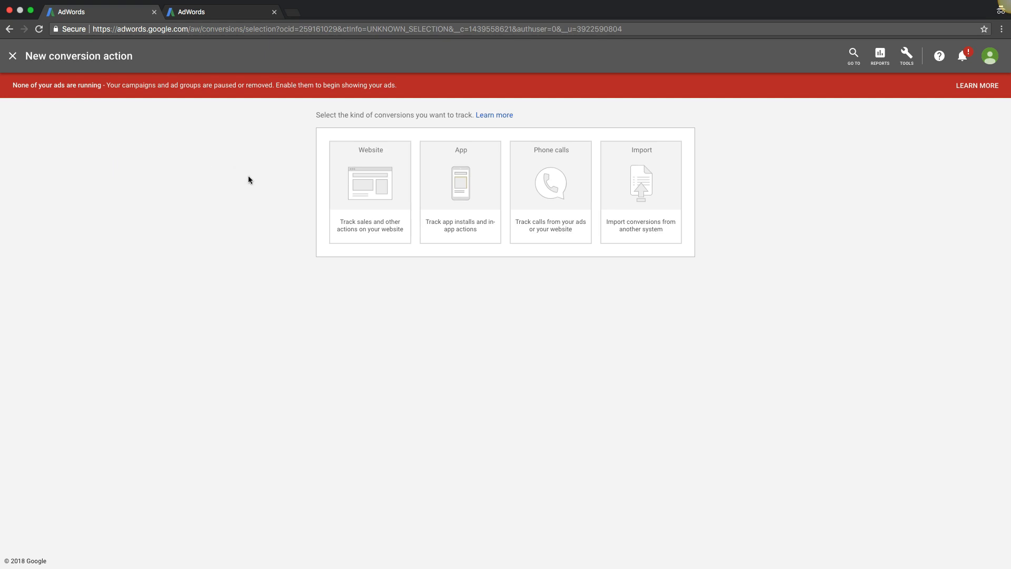
{"action": "left_click", "coordinate": [541, 193]}
{"action": "left_click", "coordinate": [344, 237]}
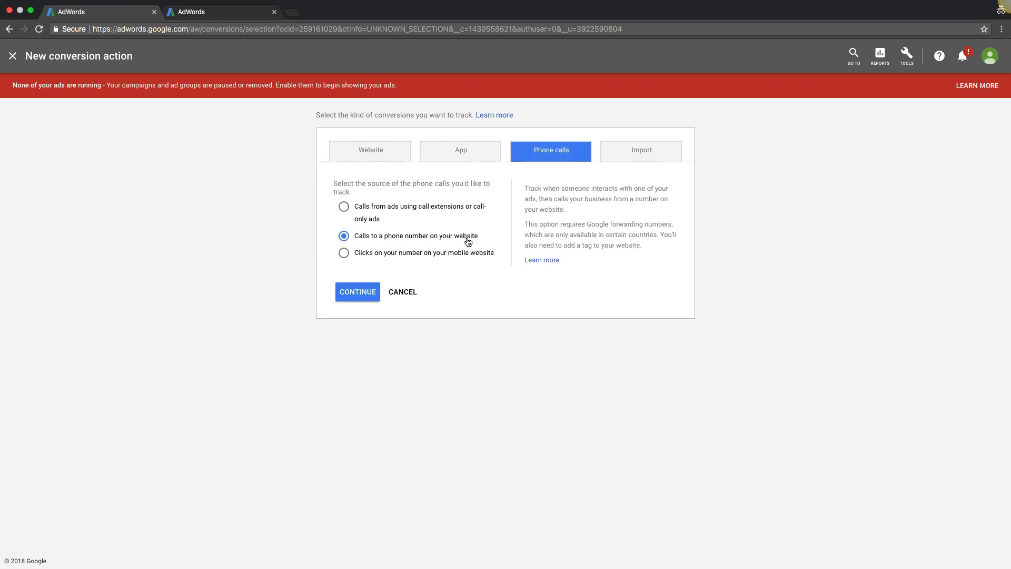
{"action": "left_click", "coordinate": [359, 295]}
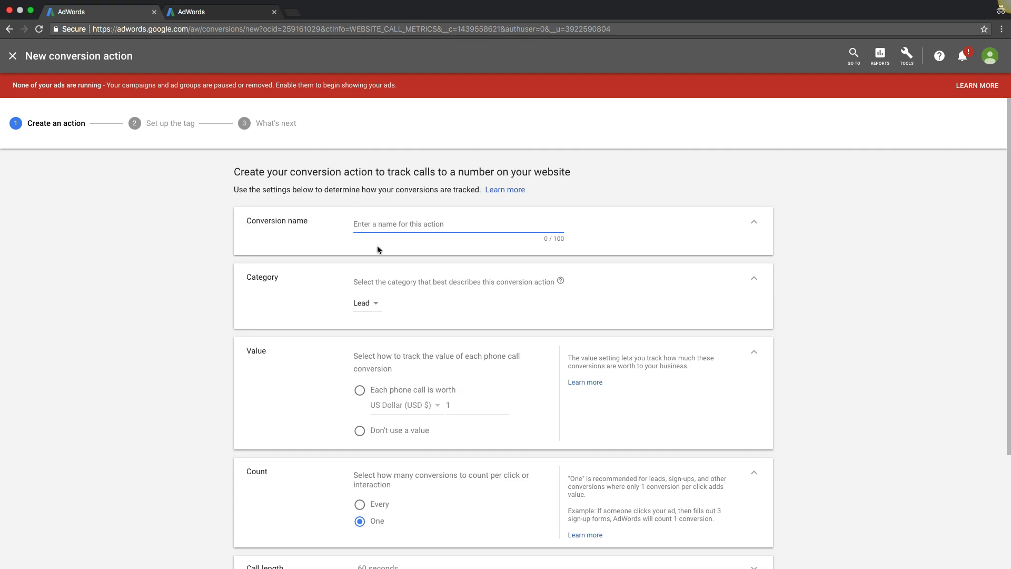
- Name the conversion action "calls direct from landing page" and choose not to use a value
{"action": "type", "text": "calls direct from landing page"}
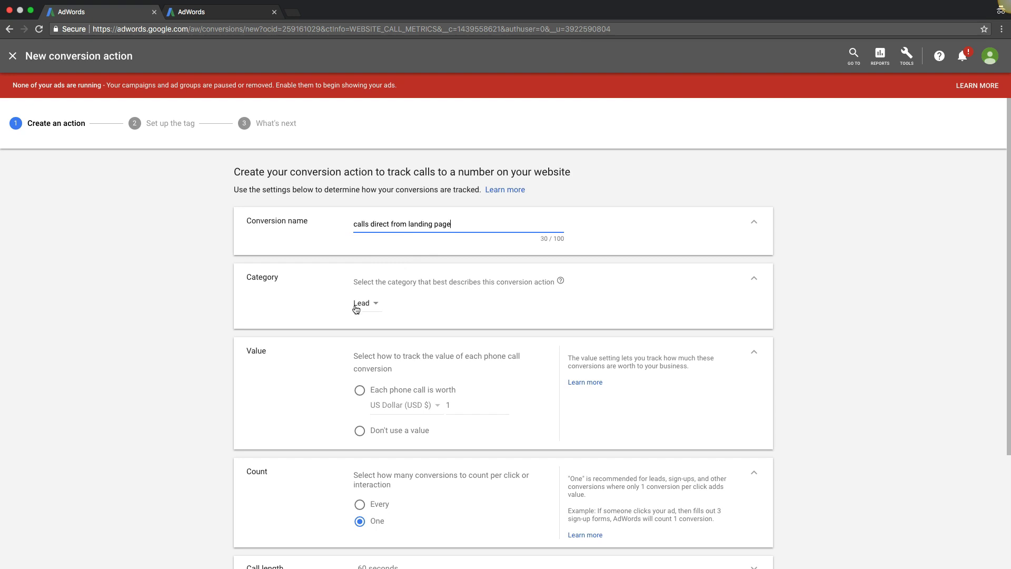
{"action": "scroll", "coordinate": [185, 379], "scroll_direction": "down", "scroll_amount": 3}
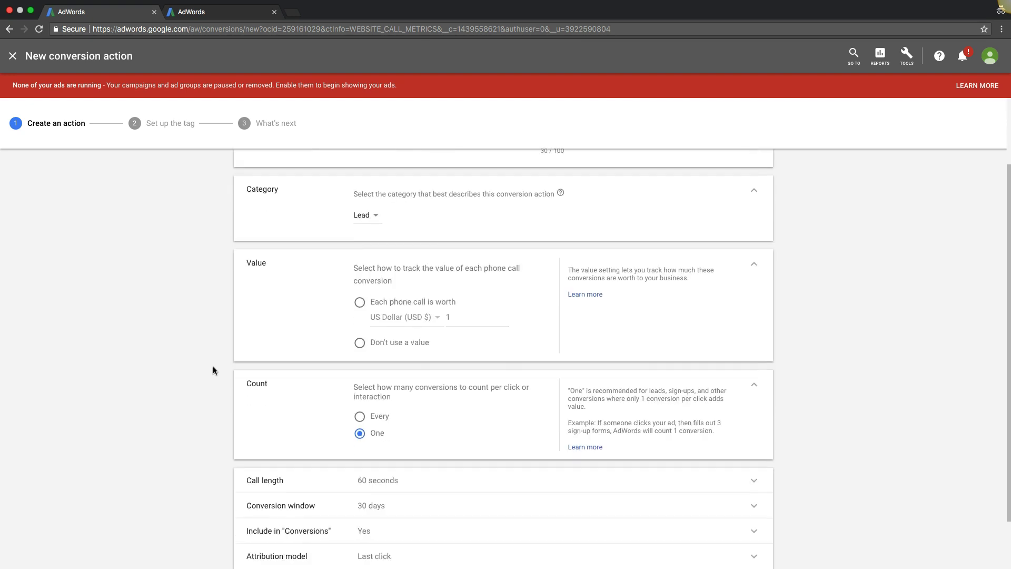
{"action": "left_click", "coordinate": [360, 324]}
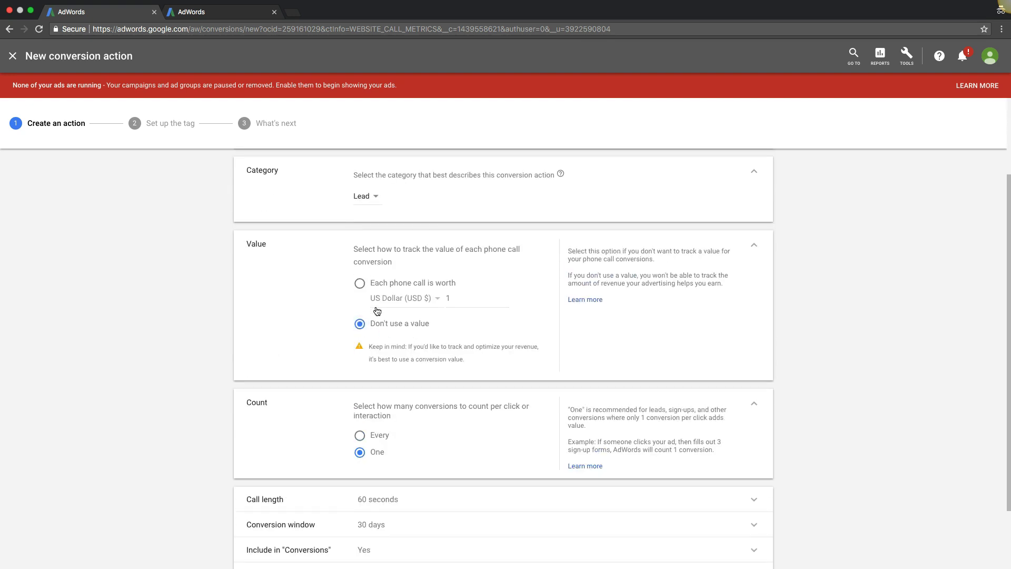
- Set the minimum call length to 25 seconds and create the conversion action
{"action": "scroll", "coordinate": [211, 340], "scroll_direction": "down", "scroll_amount": 2}
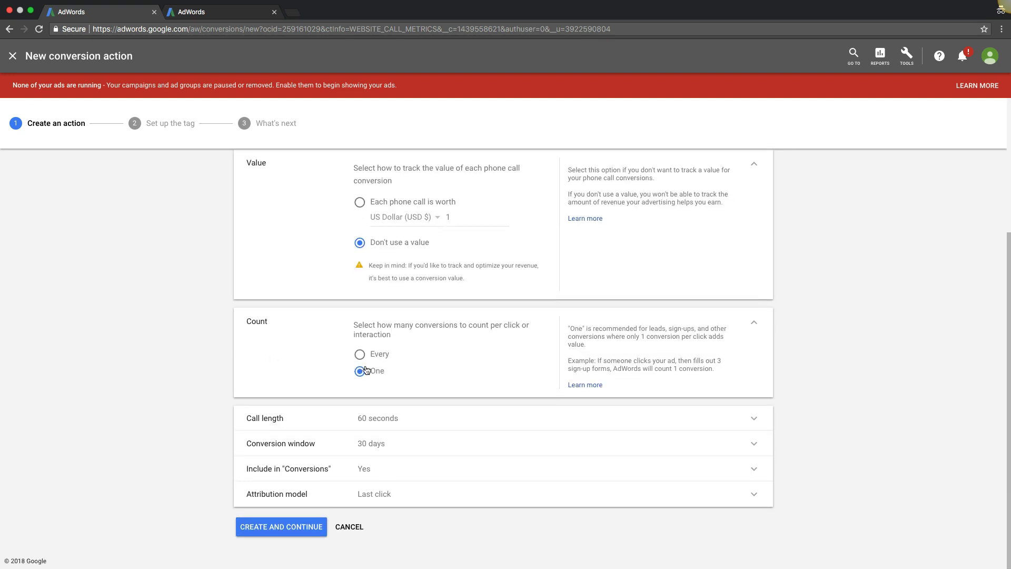
{"action": "left_click", "coordinate": [301, 418]}
{"action": "scroll", "coordinate": [194, 398], "scroll_direction": "down", "scroll_amount": 2}
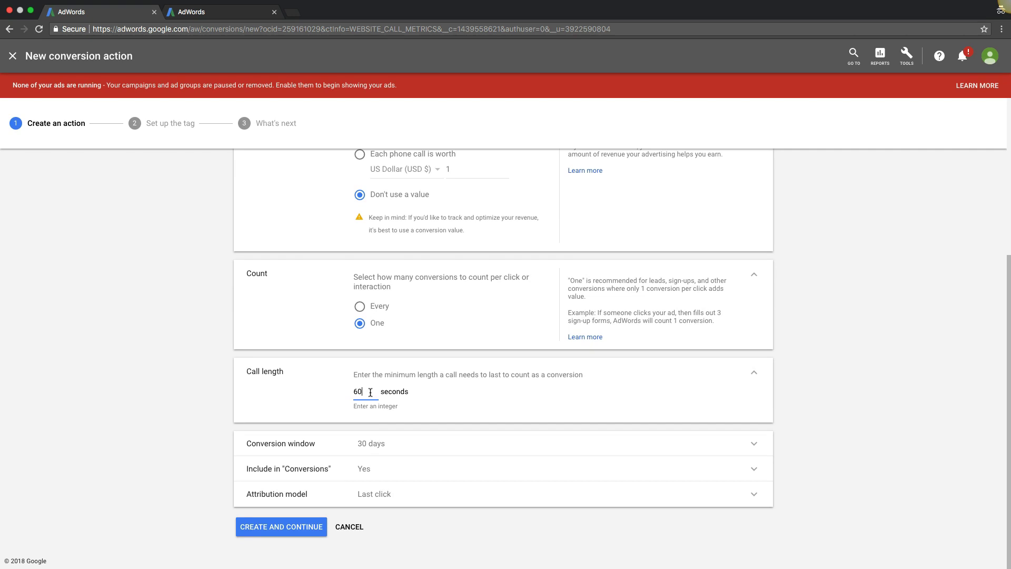
{"action": "key", "text": "BackSpace"}
{"action": "key", "text": "BackSpace"}
{"action": "type", "text": "25"}
{"action": "left_click", "coordinate": [216, 361]}
{"action": "left_click", "coordinate": [284, 524]}
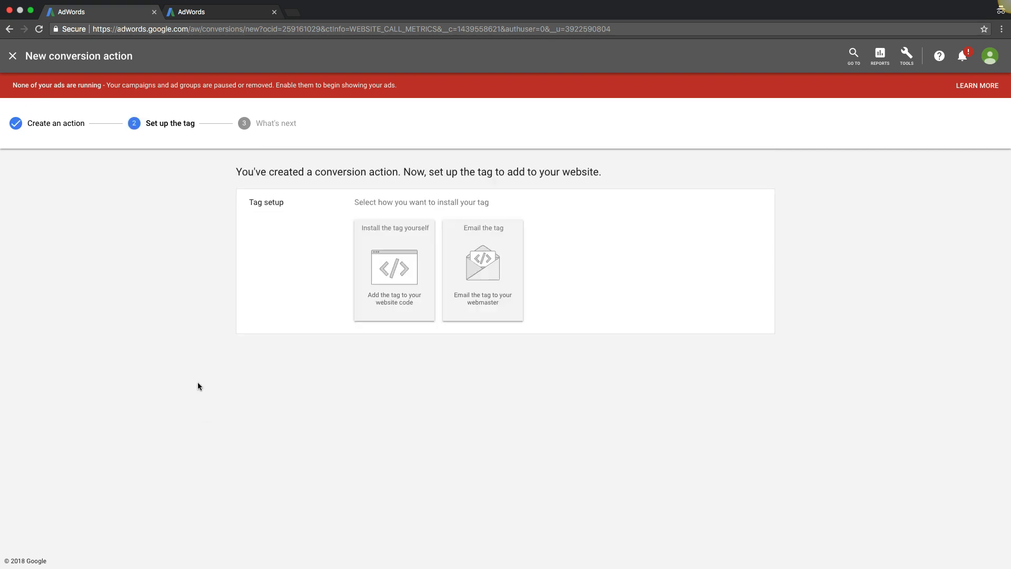
- Choose to install the tag yourself and review the global site tag and phone snippet instructions
{"action": "left_click", "coordinate": [389, 249]}
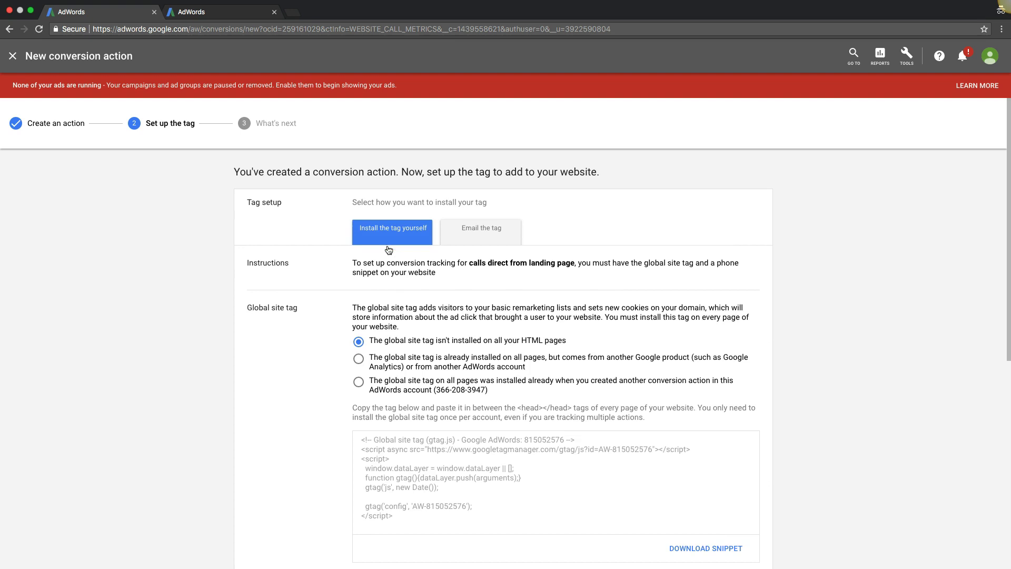
{"action": "scroll", "coordinate": [217, 326], "scroll_direction": "down", "scroll_amount": 1}
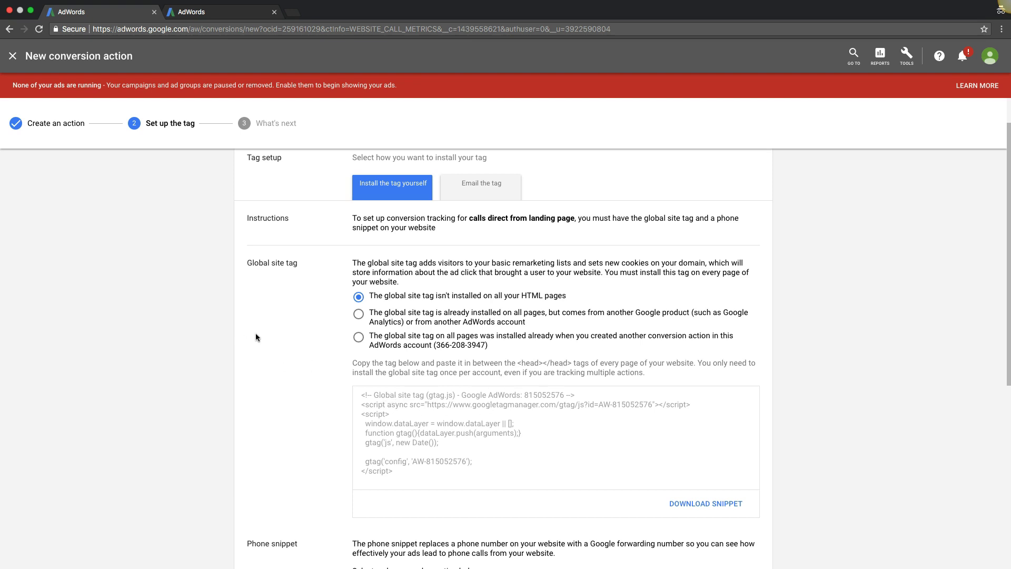
{"action": "scroll", "coordinate": [262, 333], "scroll_direction": "down", "scroll_amount": 1}
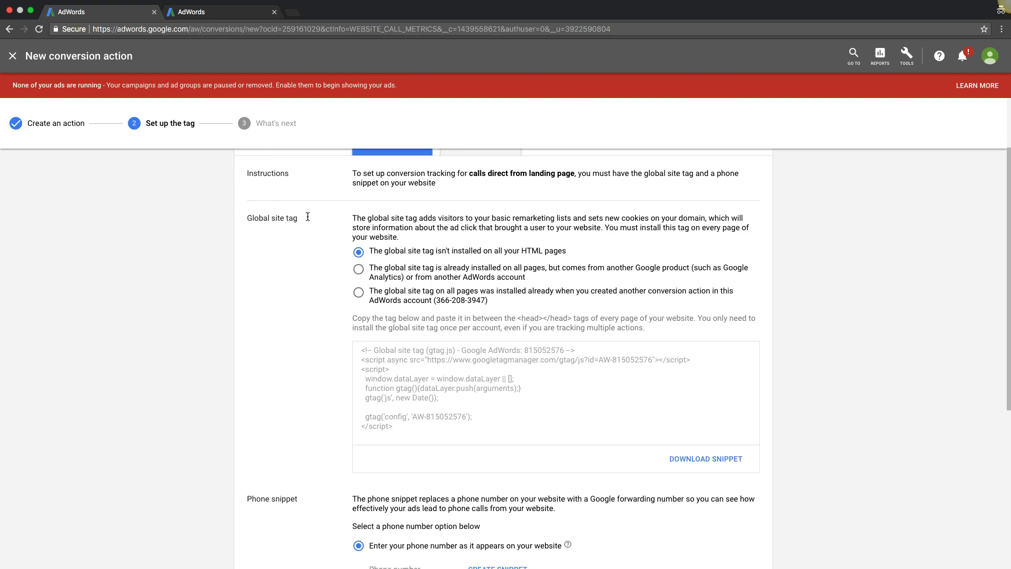
{"action": "scroll", "coordinate": [252, 282], "scroll_direction": "down", "scroll_amount": 3}
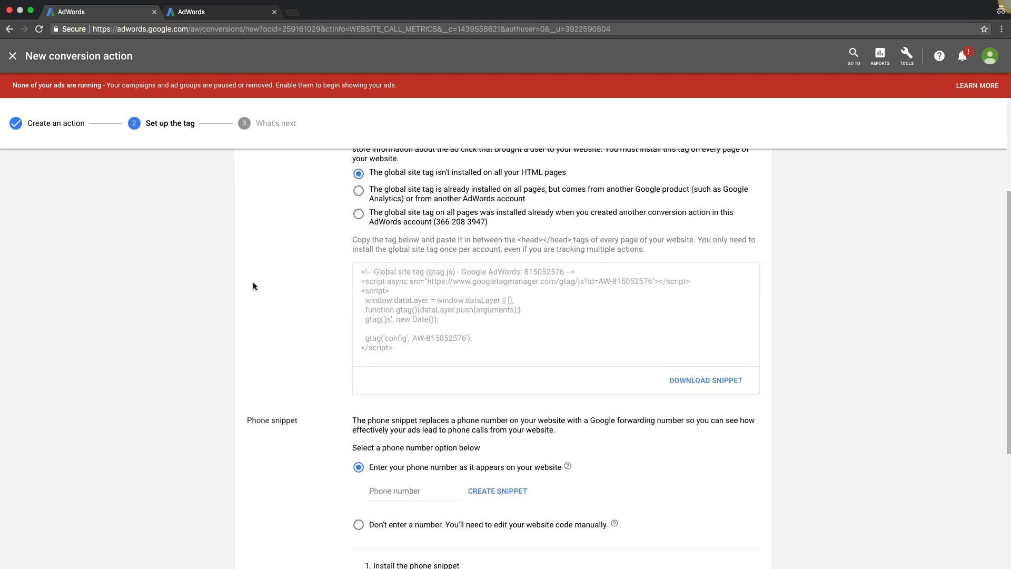
{"action": "scroll", "coordinate": [253, 282], "scroll_direction": "down", "scroll_amount": 4}
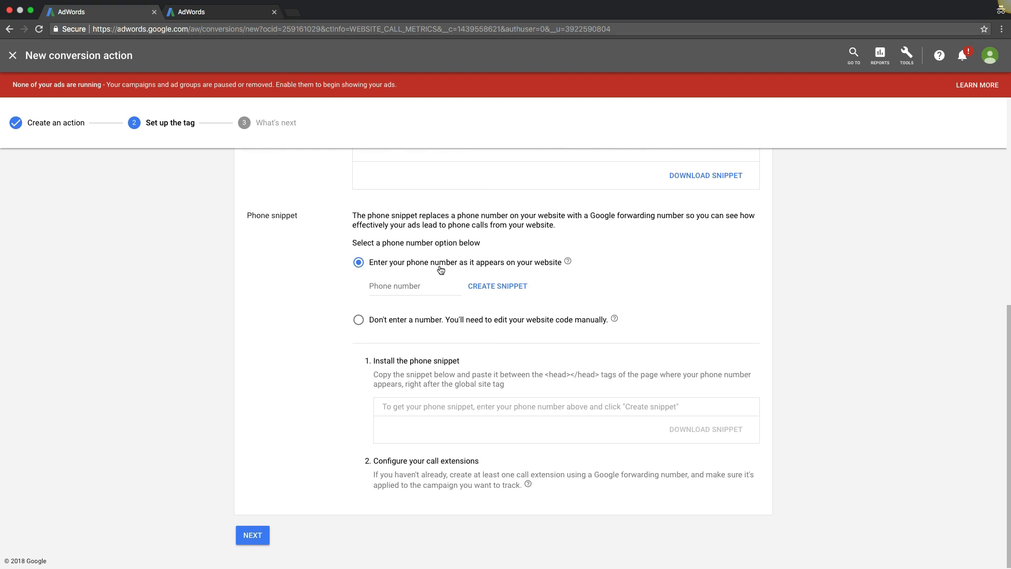
- Enter the business phone number as it appears on the website and create the phone snippet
{"action": "left_click", "coordinate": [383, 289]}
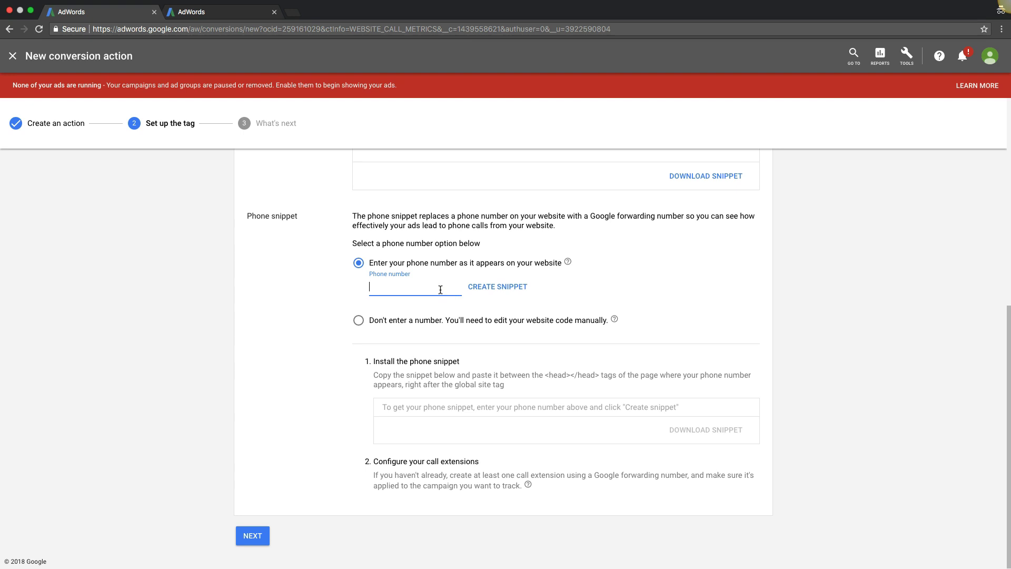
{"action": "type", "text": "555-555-5555"}
{"action": "left_click_drag", "start_coordinate": [371, 286], "coordinate": [423, 289]}
{"action": "left_click", "coordinate": [404, 288]}
{"action": "left_click", "coordinate": [485, 289]}
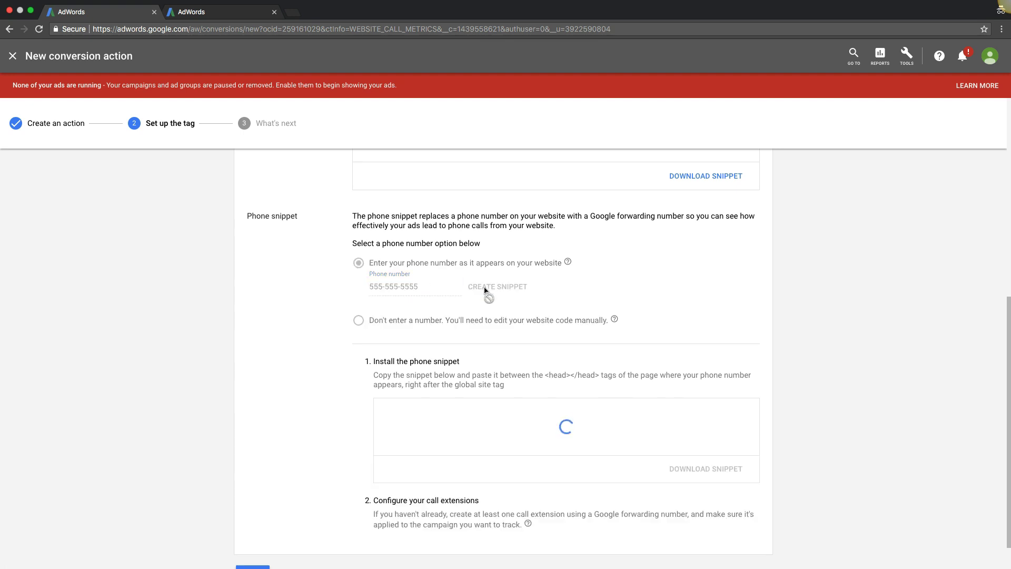
- Review the generated phone snippet code and its phone number, and finish the conversion action's setup
{"action": "scroll", "coordinate": [230, 337], "scroll_direction": "down", "scroll_amount": 1}
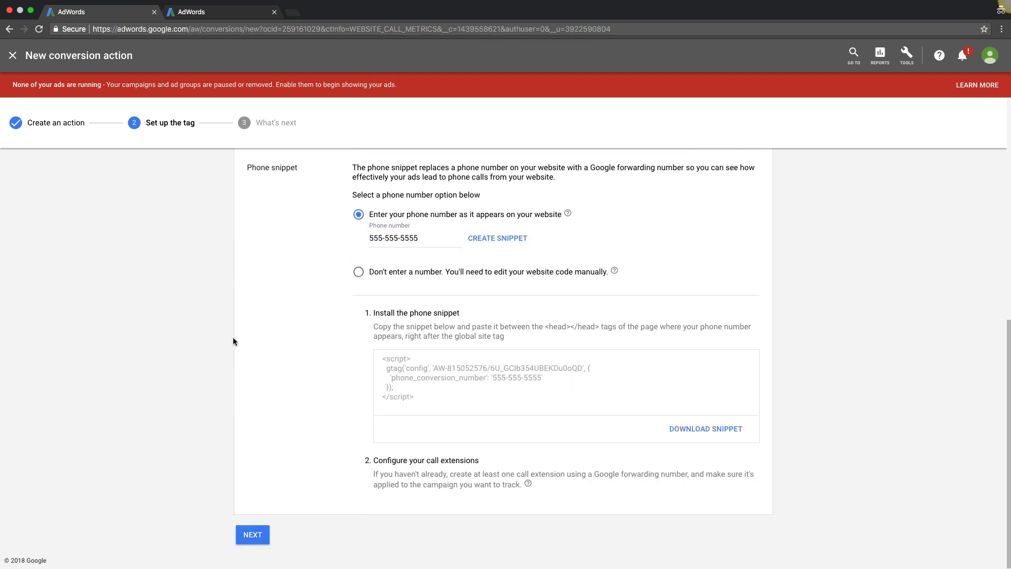
{"action": "left_click", "coordinate": [406, 372]}
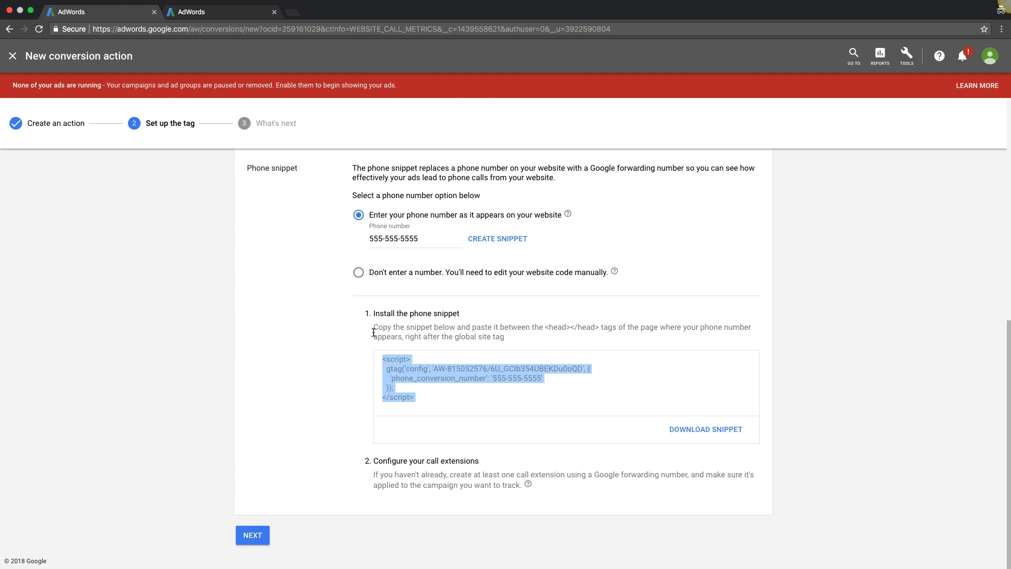
{"action": "left_click_drag", "start_coordinate": [369, 238], "coordinate": [420, 239]}
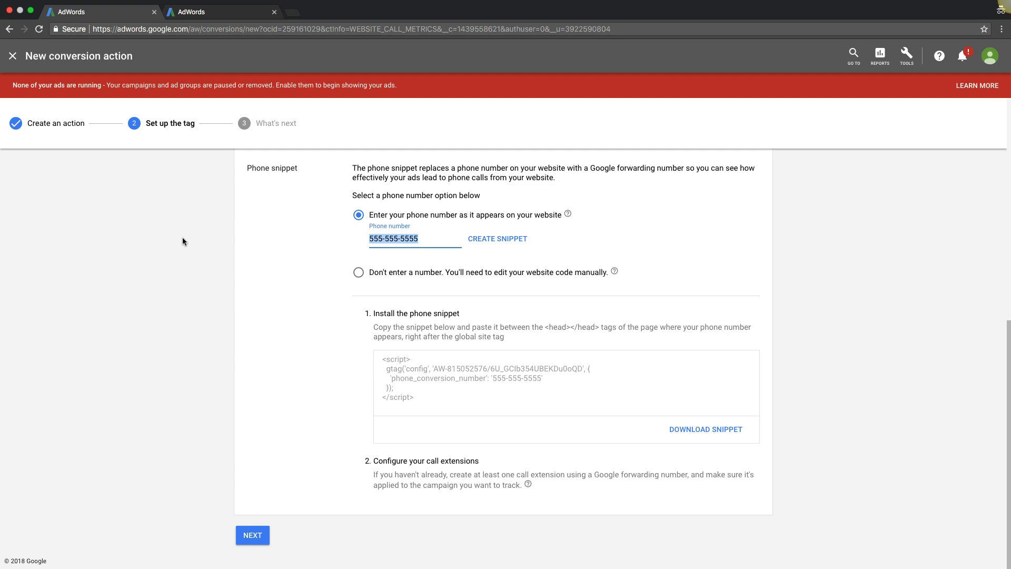
{"action": "left_click", "coordinate": [243, 250]}
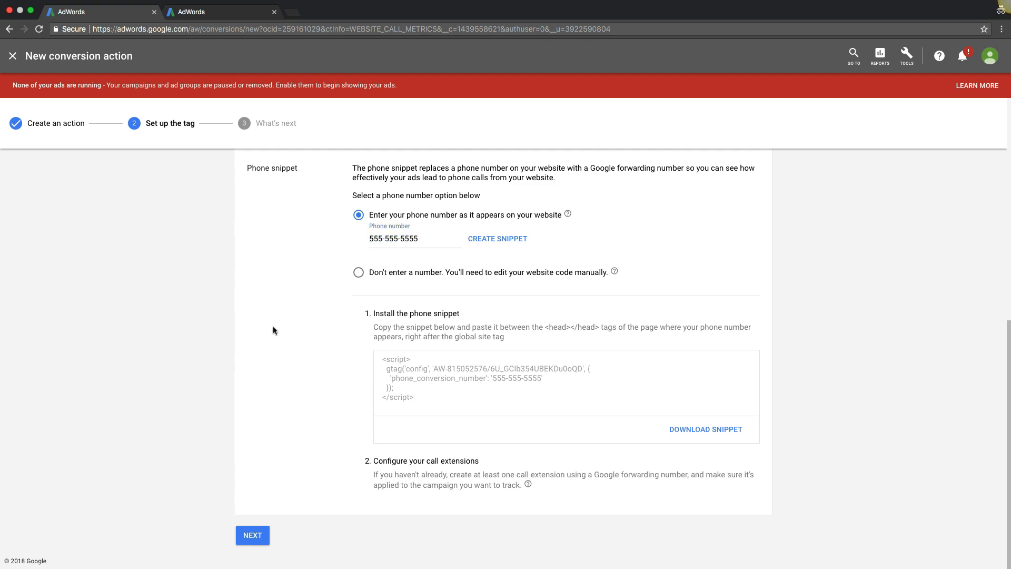
{"action": "left_click", "coordinate": [253, 535]}
{"action": "left_click", "coordinate": [256, 295]}
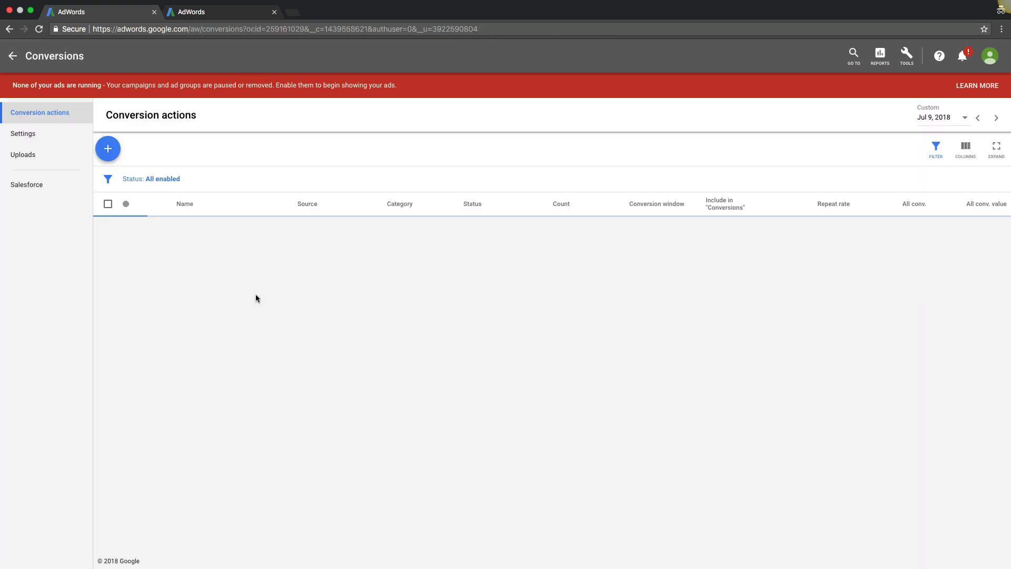